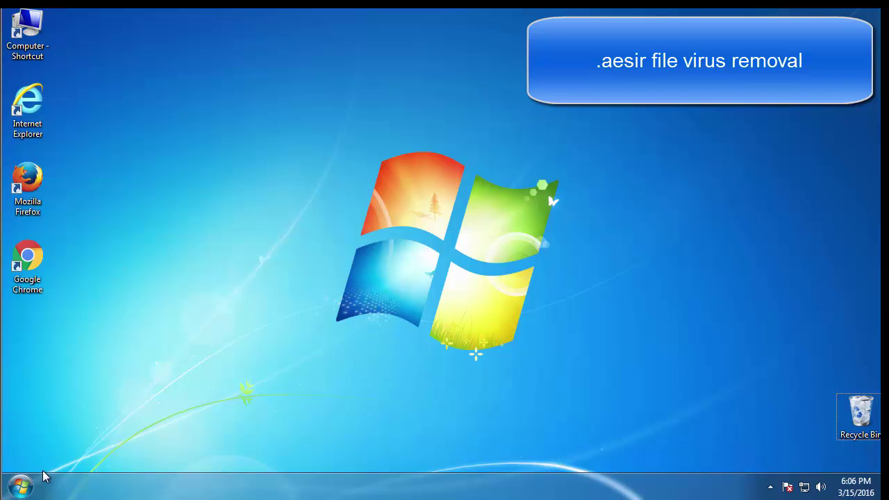
# Launch msconfig and enable Safe boot with the Minimal option on the Boot tab.
pyautogui.click(21, 486)
pyautogui.click(78, 450)
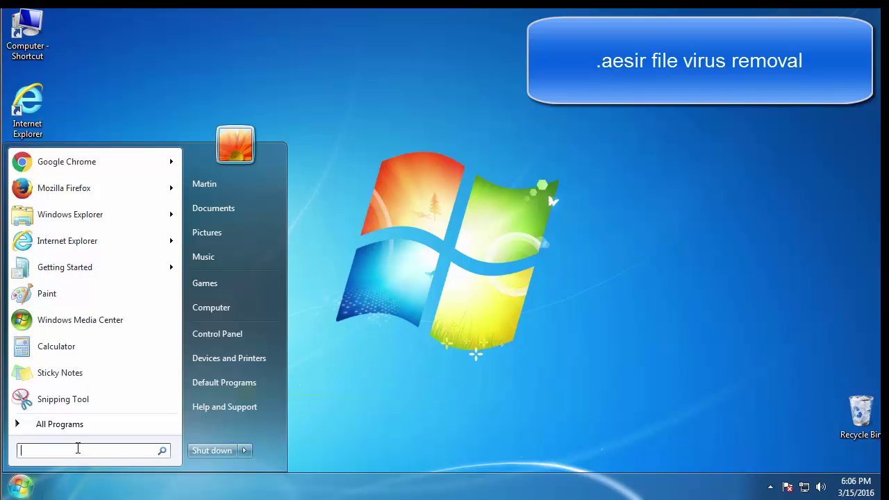
pyautogui.write('msconfig')
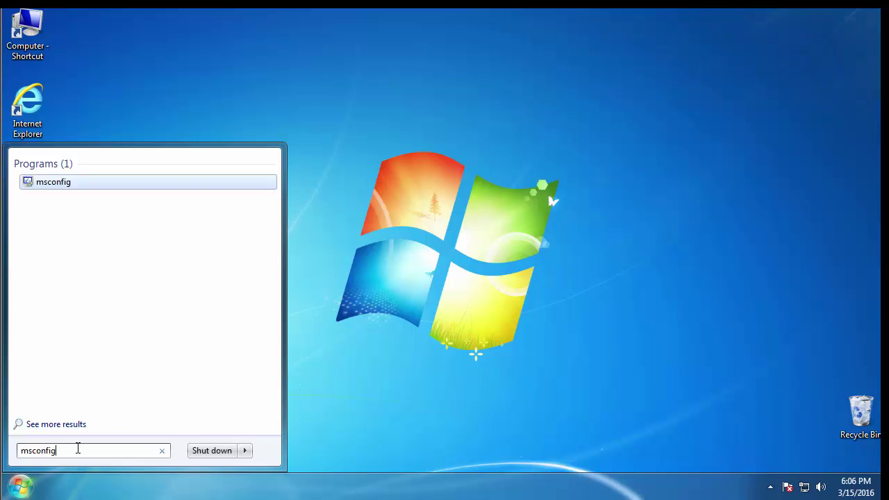
pyautogui.press('Return')
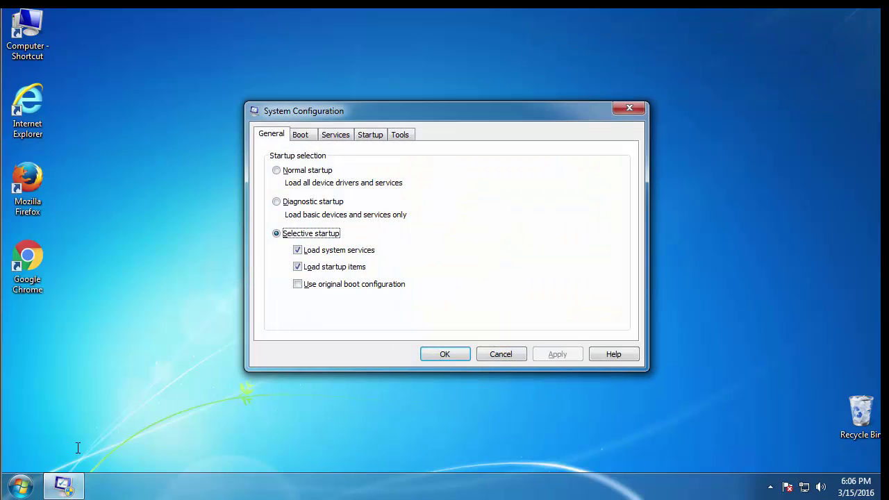
pyautogui.click(299, 137)
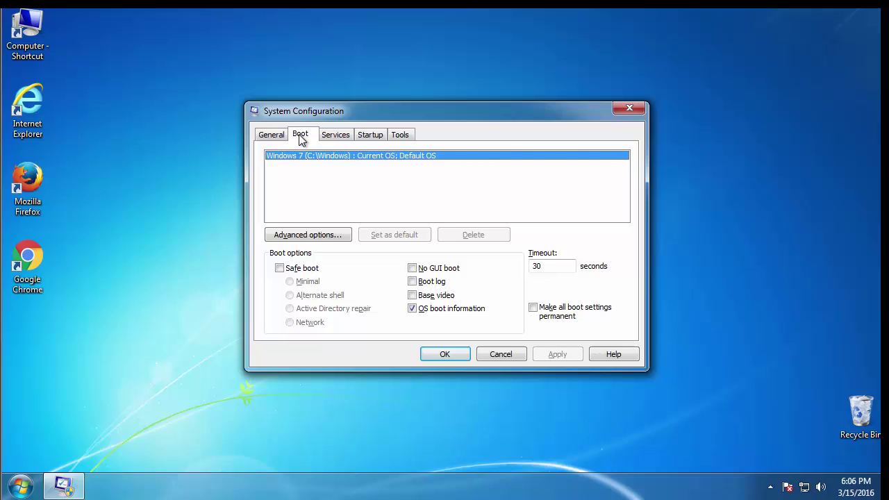
pyautogui.click(279, 268)
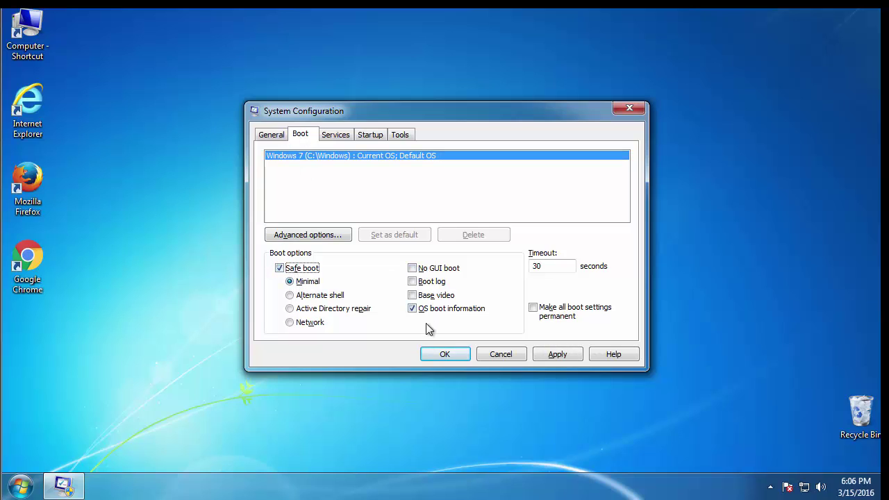
pyautogui.click(450, 354)
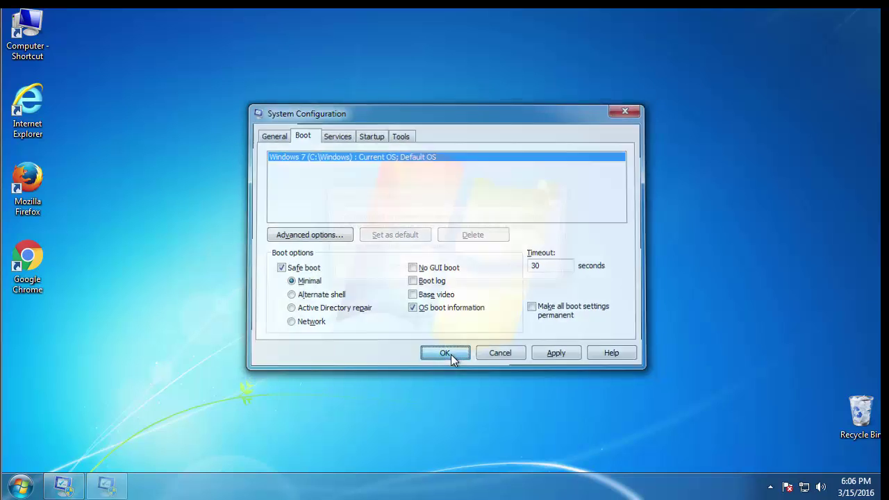
# Restart into Safe Mode, dismiss the Safe Mode help page, and bring up Control Panel.
pyautogui.click(401, 270)
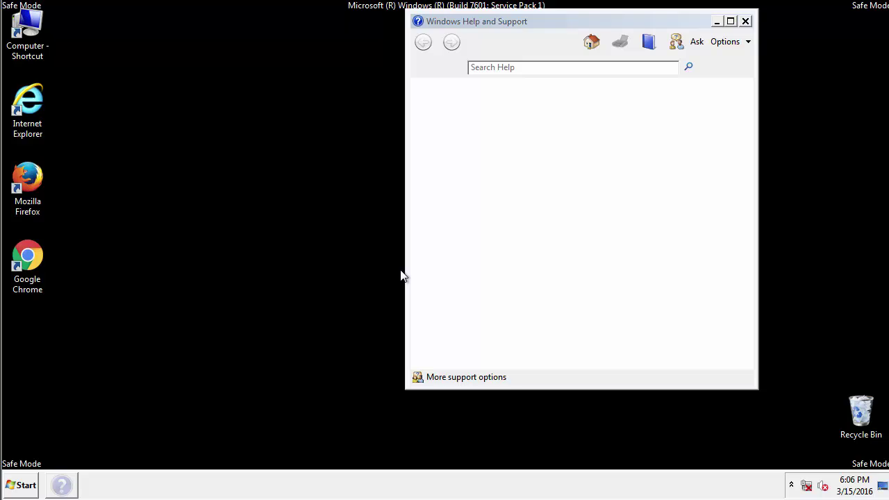
pyautogui.click(745, 20)
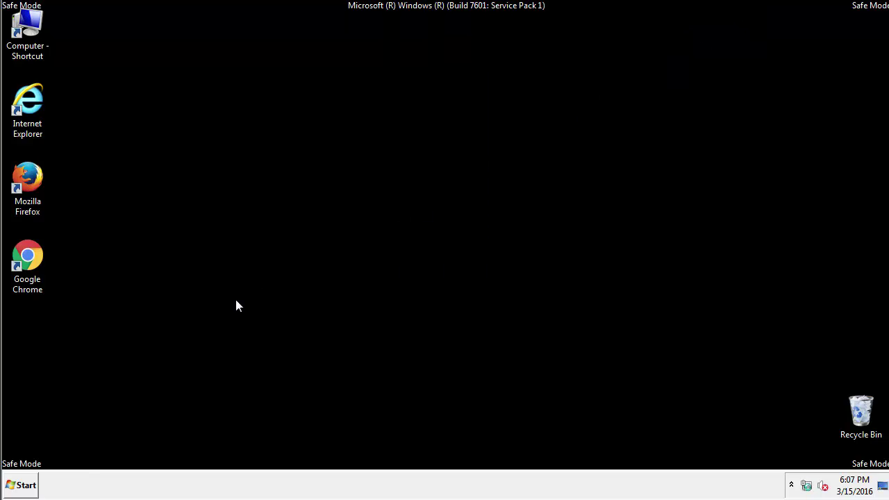
pyautogui.click(20, 485)
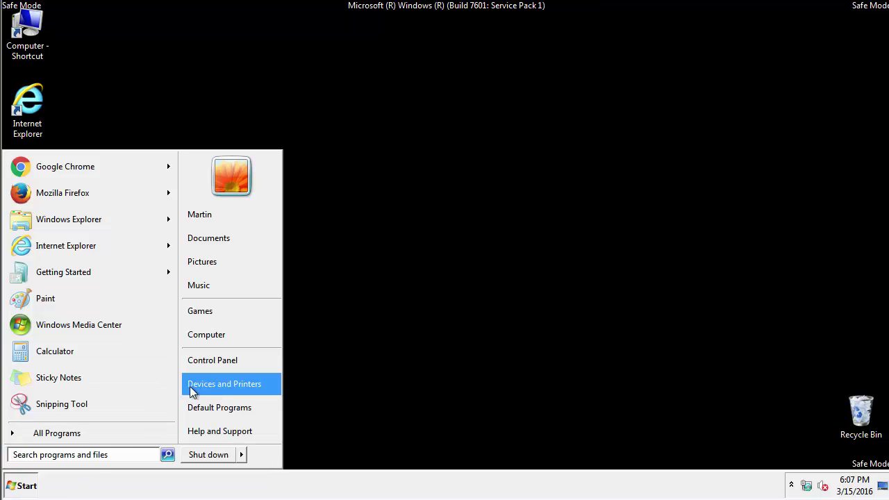
pyautogui.click(225, 360)
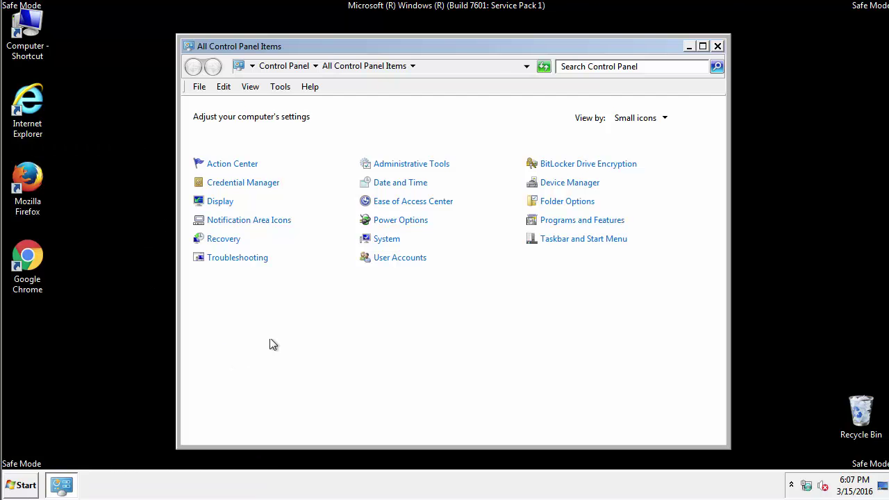
# Set Folder Options to always show menus and show hidden files, folders and drives.
pyautogui.click(570, 200)
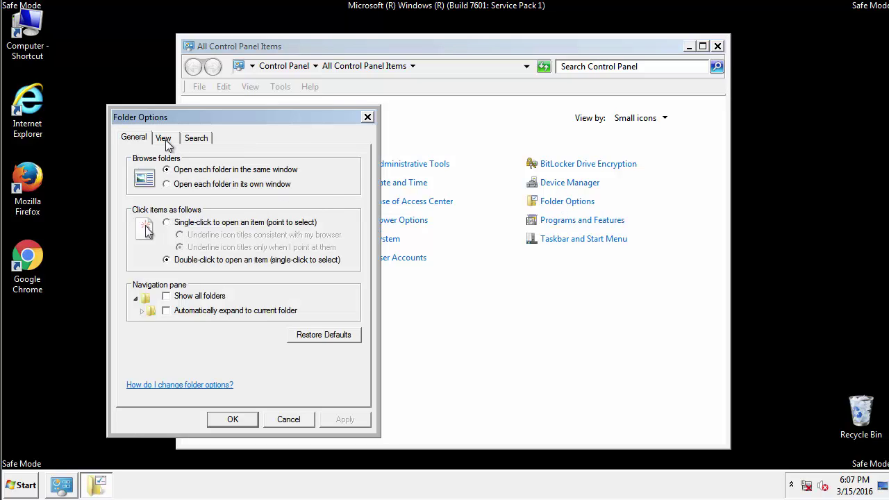
pyautogui.click(164, 139)
pyautogui.click(152, 265)
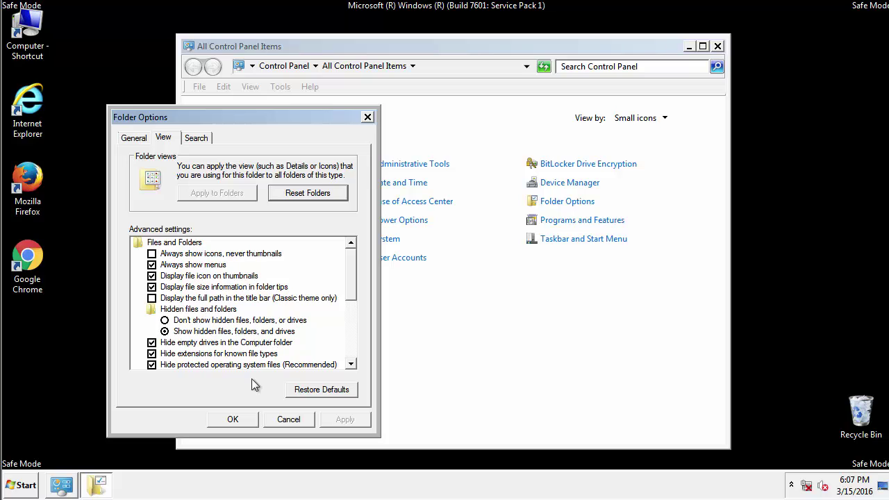
pyautogui.click(235, 420)
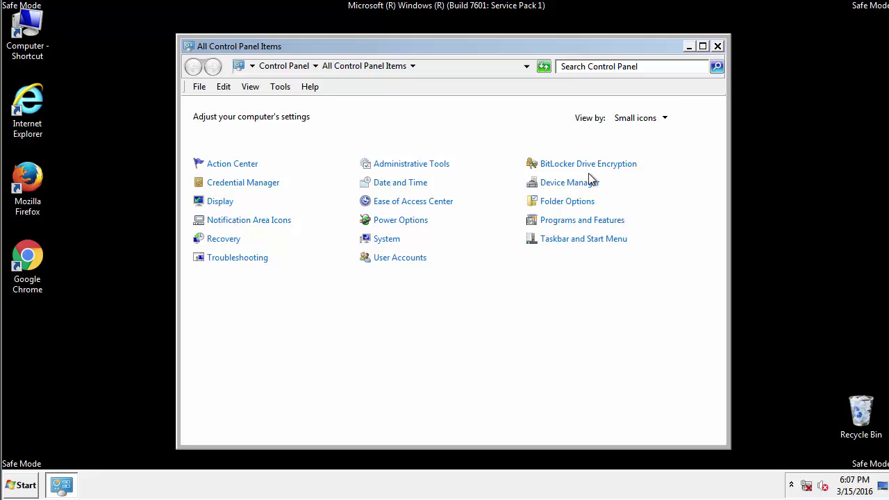
# Close Control Panel and browse from Computer into C:\Windows\System32.
pyautogui.click(717, 46)
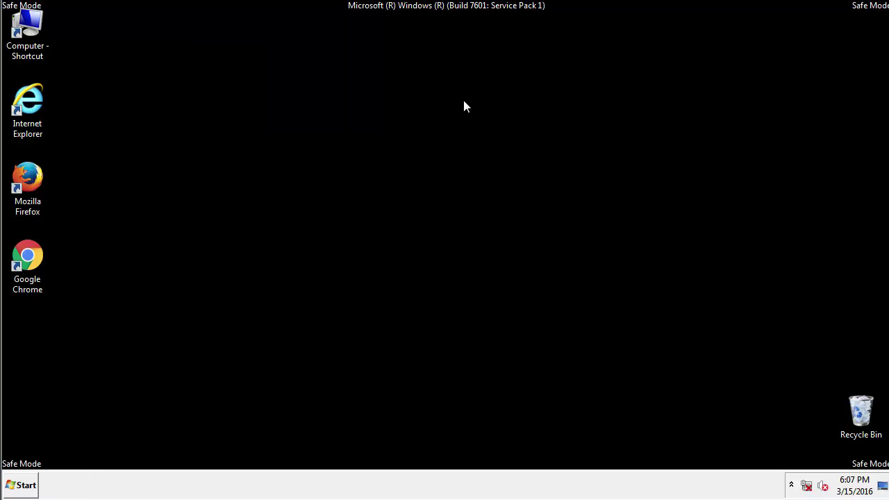
pyautogui.doubleClick(27, 24)
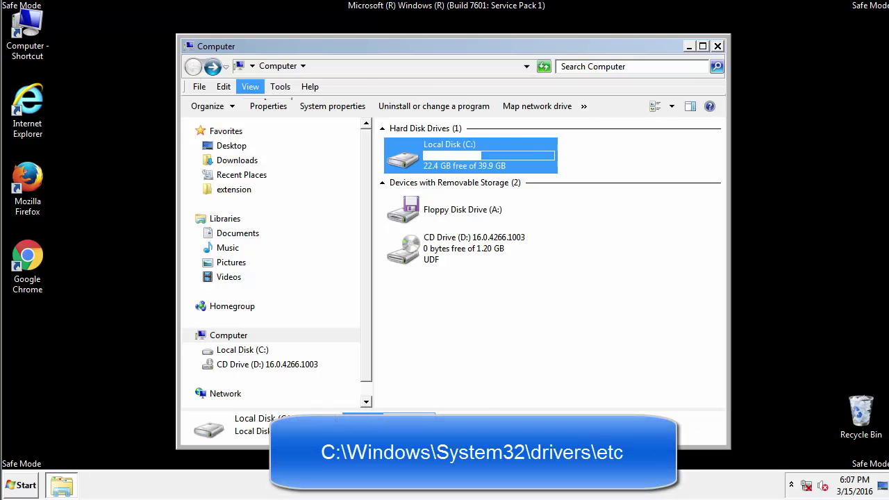
pyautogui.doubleClick(403, 157)
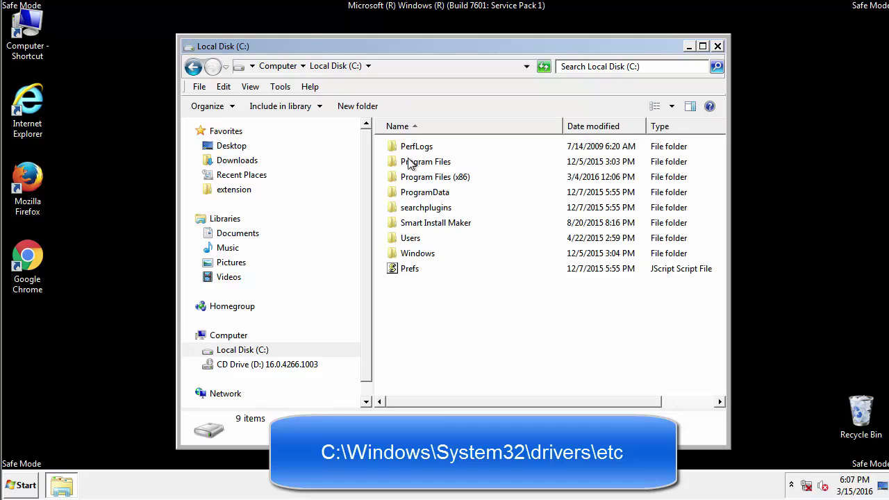
pyautogui.click(406, 255)
pyautogui.doubleClick(406, 256)
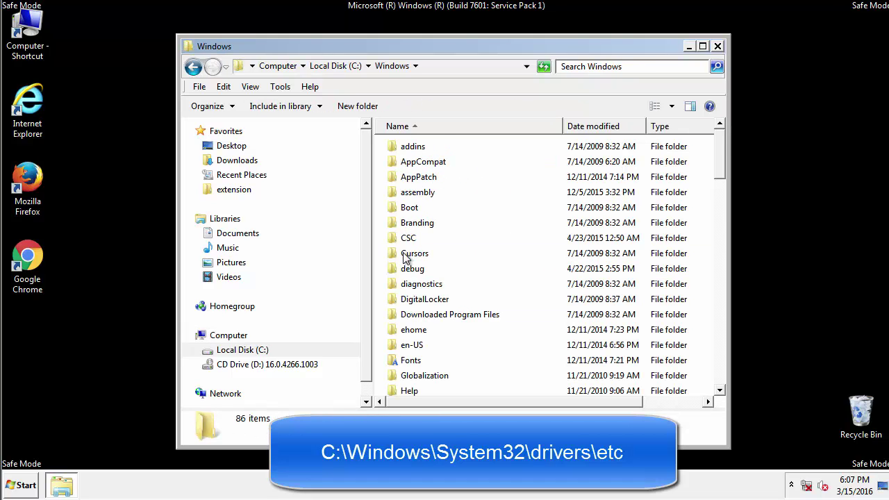
pyautogui.scroll(-6, 410, 312)
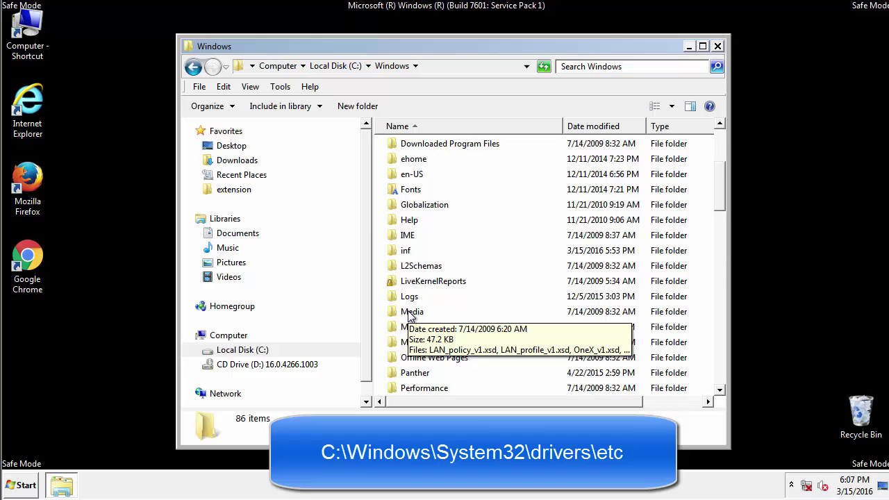
pyautogui.scroll(-3, 410, 314)
pyautogui.scroll(-2, 409, 315)
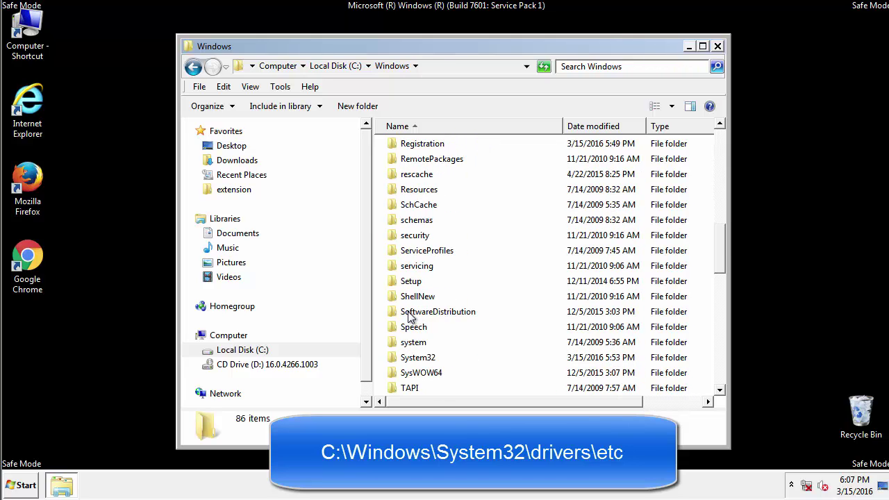
pyautogui.doubleClick(417, 357)
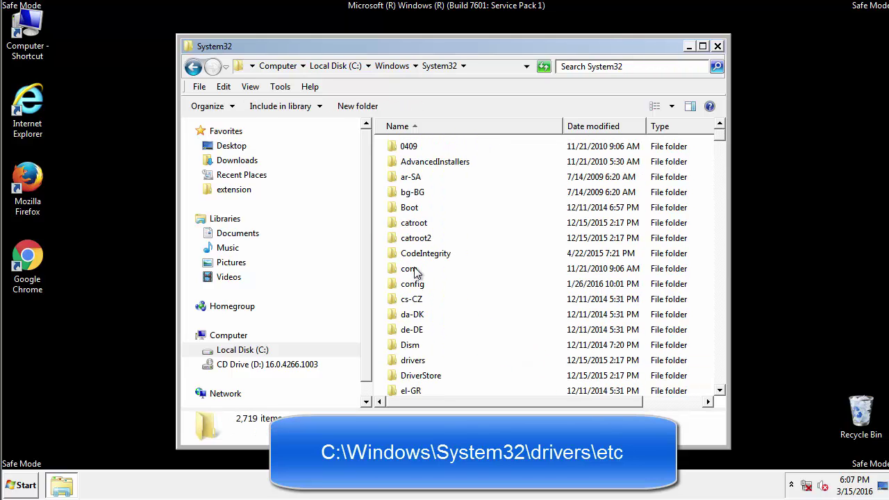
# Go into drivers\etc and open the hosts file with Notepad.
pyautogui.click(414, 364)
pyautogui.doubleClick(414, 364)
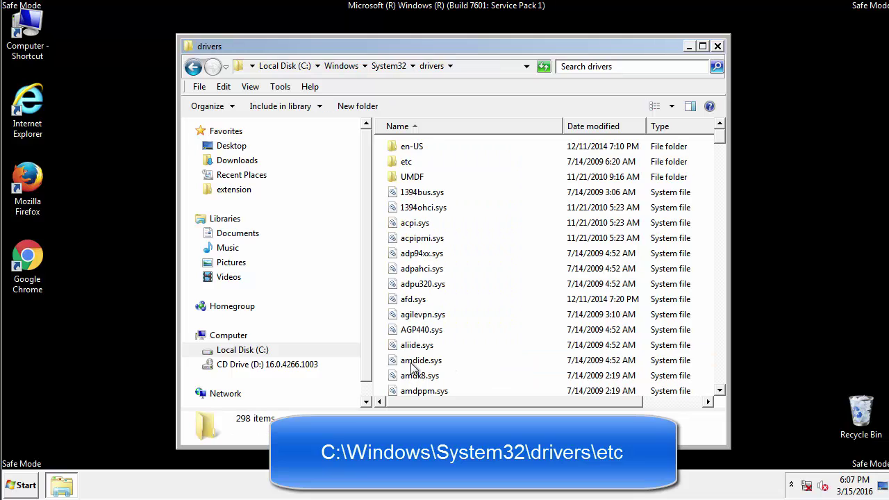
pyautogui.doubleClick(406, 162)
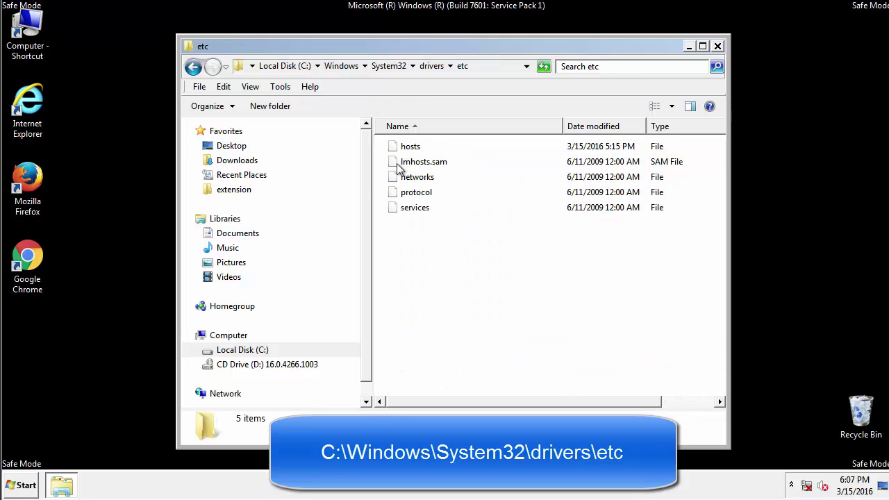
pyautogui.doubleClick(405, 148)
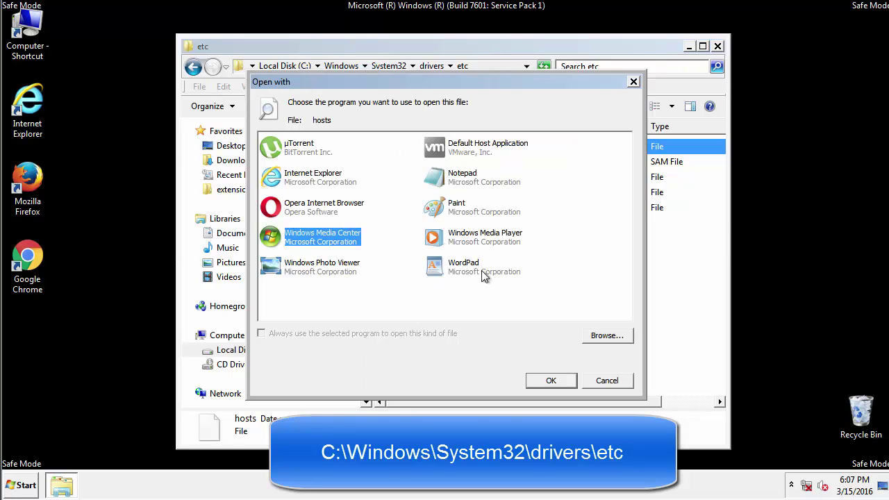
pyautogui.click(449, 179)
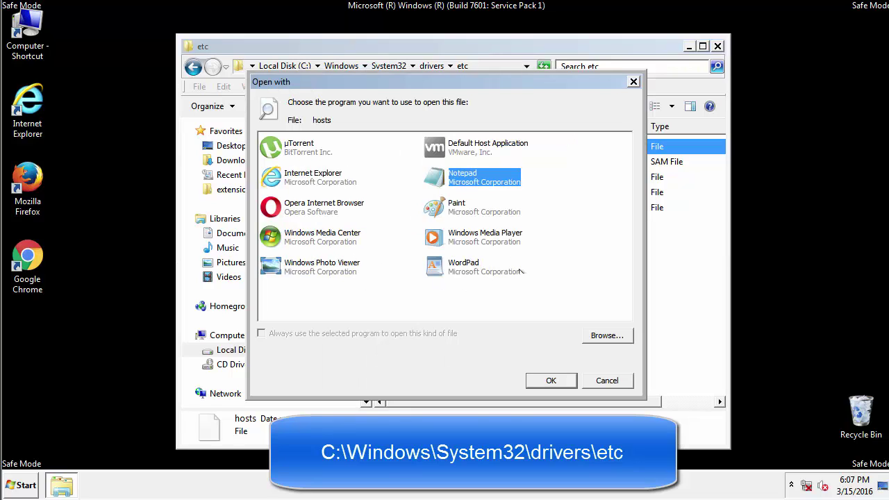
pyautogui.click(548, 378)
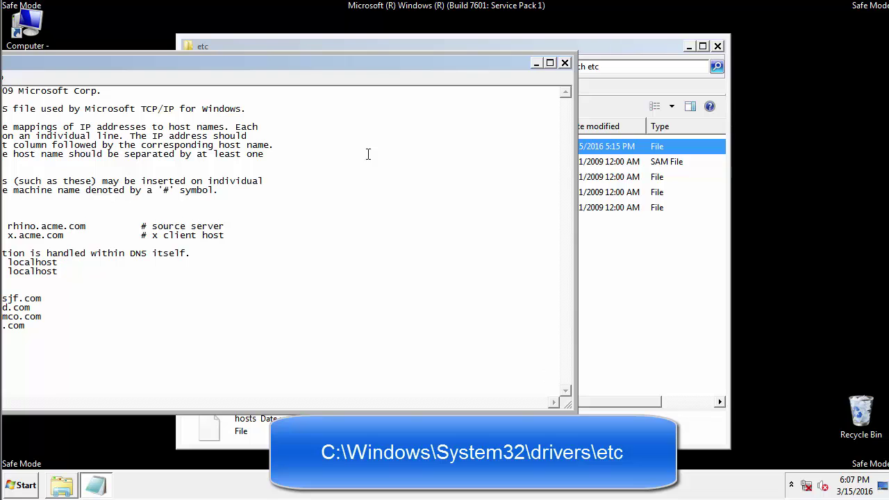
# Delete the four added host entries from the hosts file.
pyautogui.moveTo(363, 62); pyautogui.dragTo(565, 75)
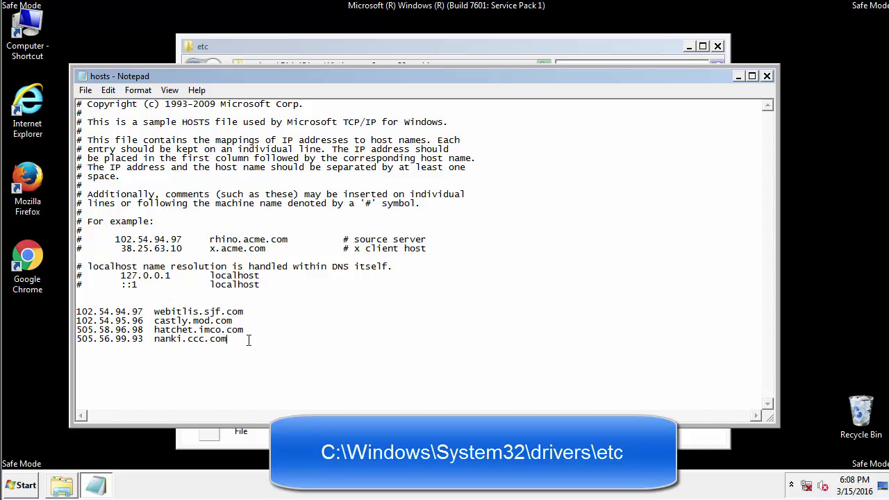
pyautogui.moveTo(248, 340); pyautogui.dragTo(76, 311)
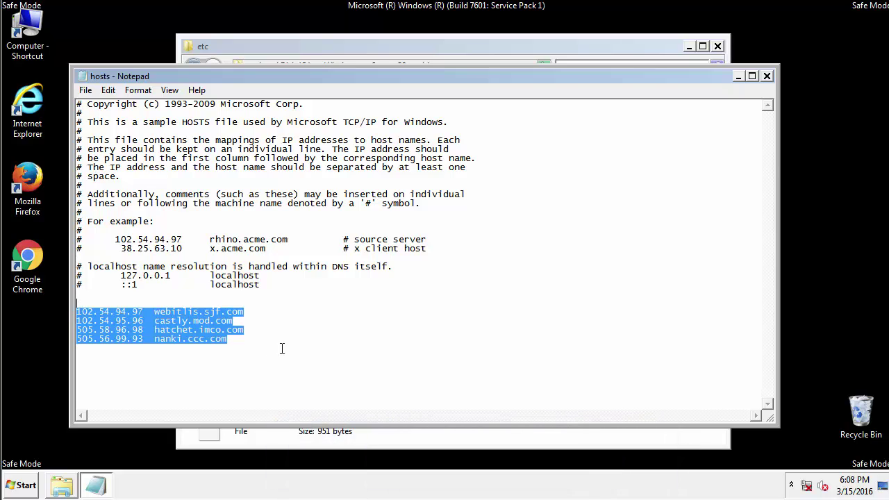
pyautogui.press('Delete')
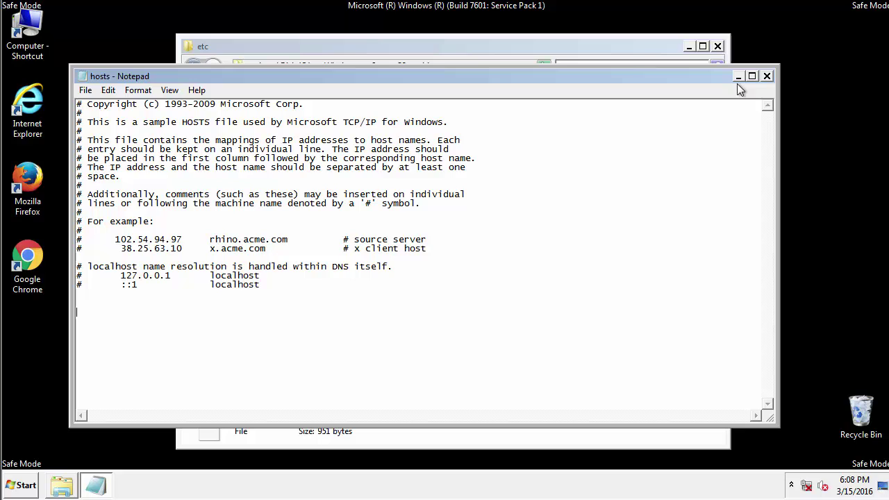
# Save the cleaned hosts file, closing Notepad and the etc folder window.
pyautogui.click(768, 77)
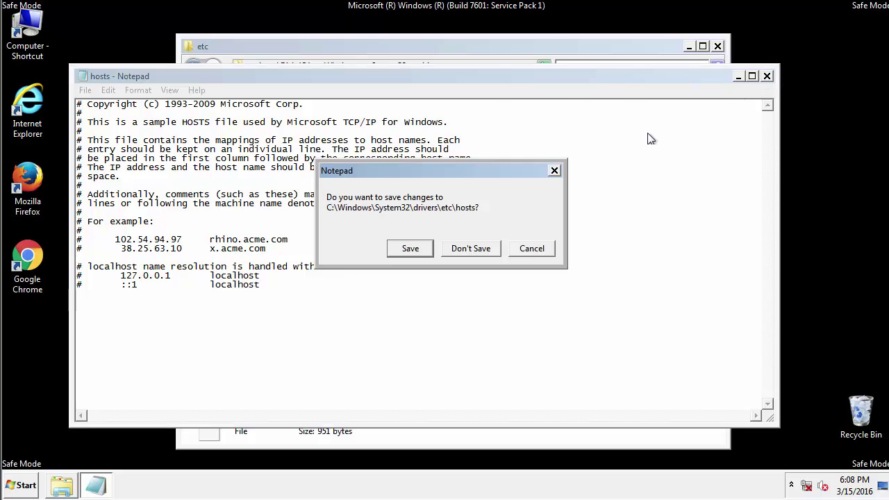
pyautogui.click(410, 248)
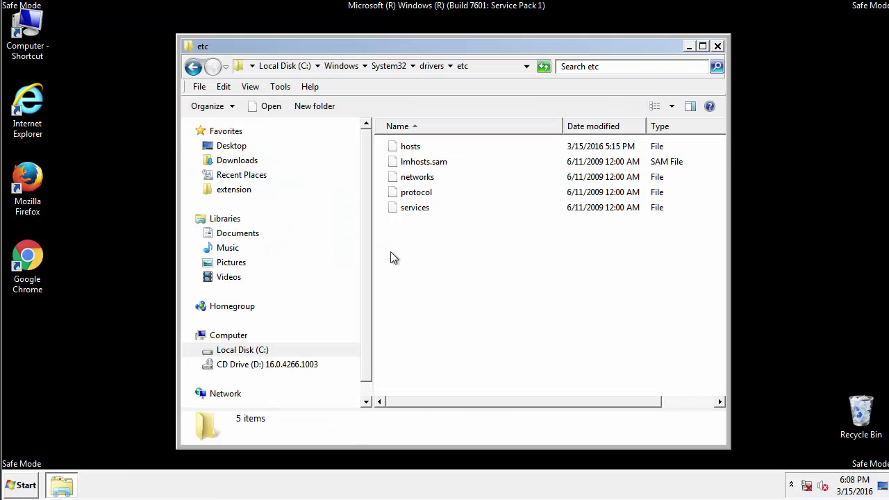
pyautogui.click(717, 46)
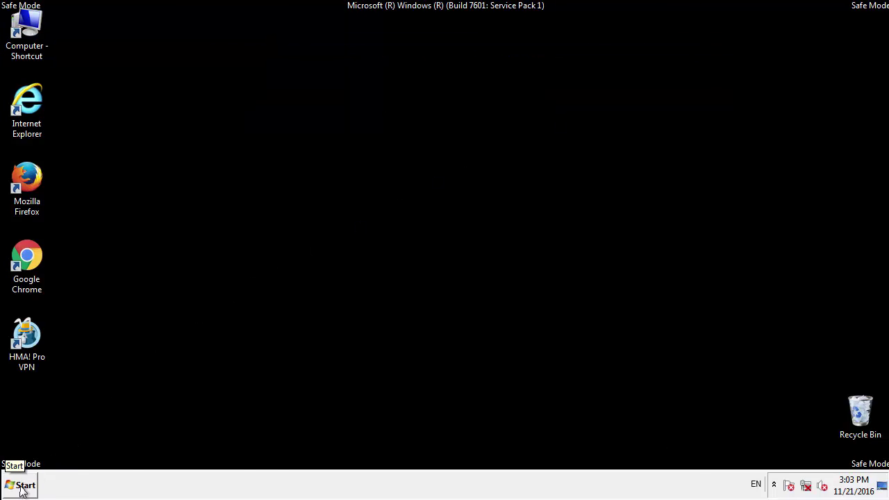
# Open the Startup folder from All Programs in the Start menu.
pyautogui.click(21, 484)
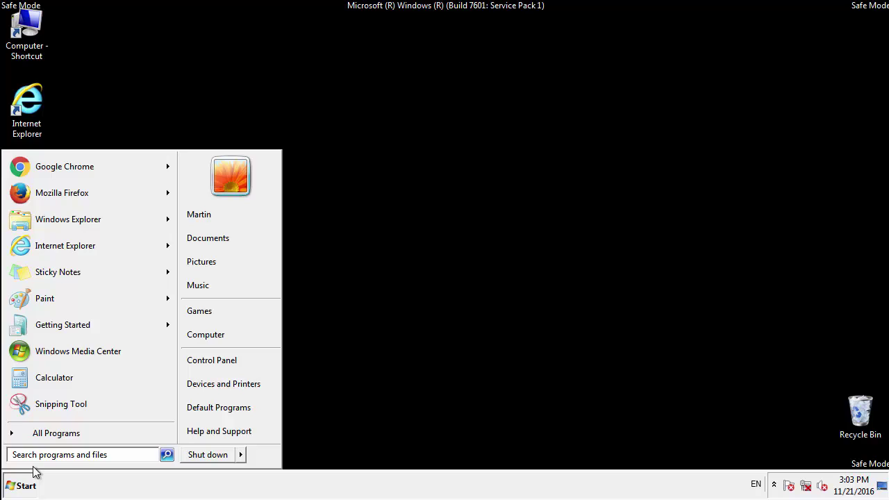
pyautogui.click(40, 434)
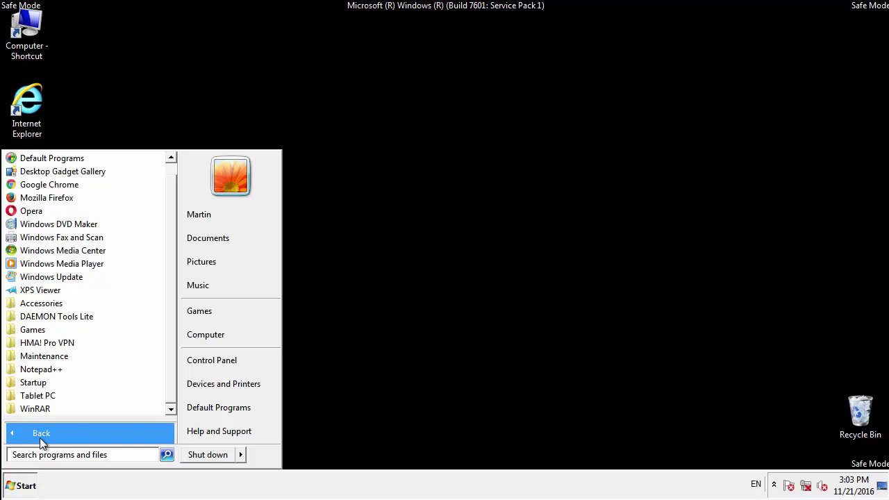
pyautogui.rightClick(34, 385)
pyautogui.click(68, 279)
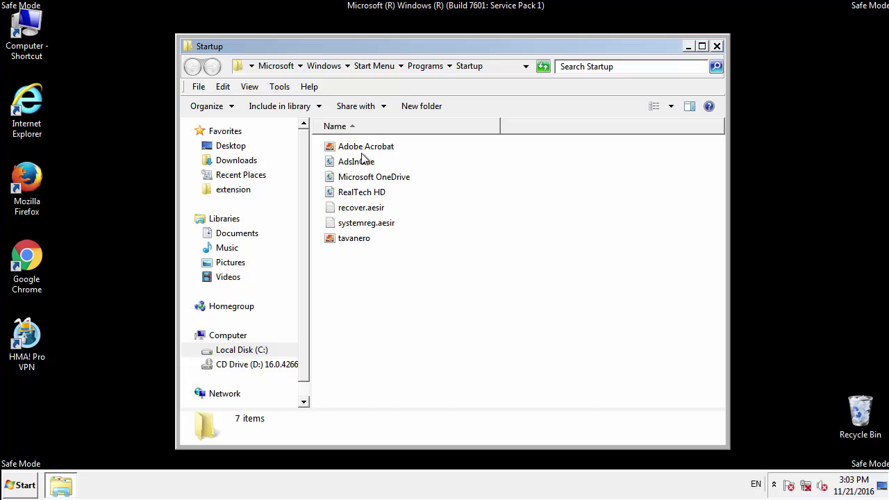
# Delete AdsInOne, recover.aesir, systemreg.aesir and tavanero to the Recycle Bin, then close the folder.
pyautogui.click(362, 166)
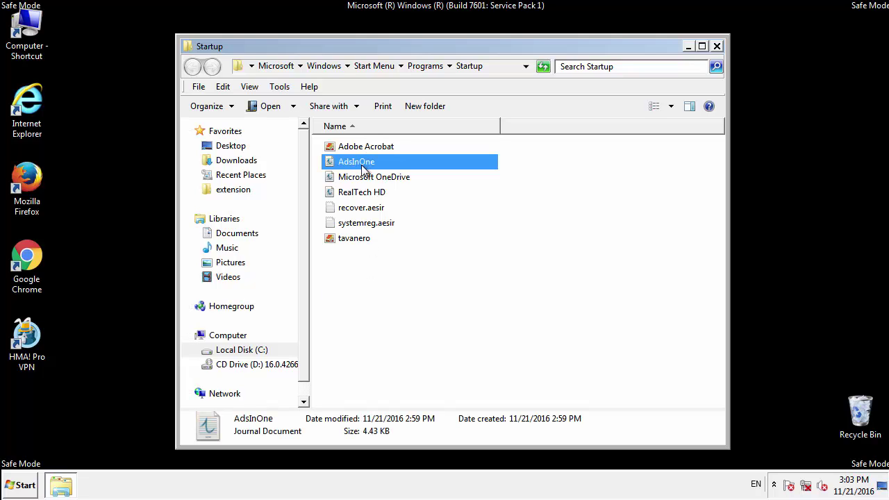
pyautogui.keyDown('ctrl'); pyautogui.click(363, 207); pyautogui.keyUp('ctrl')
pyautogui.keyDown('ctrl'); pyautogui.click(366, 224); pyautogui.keyUp('ctrl')
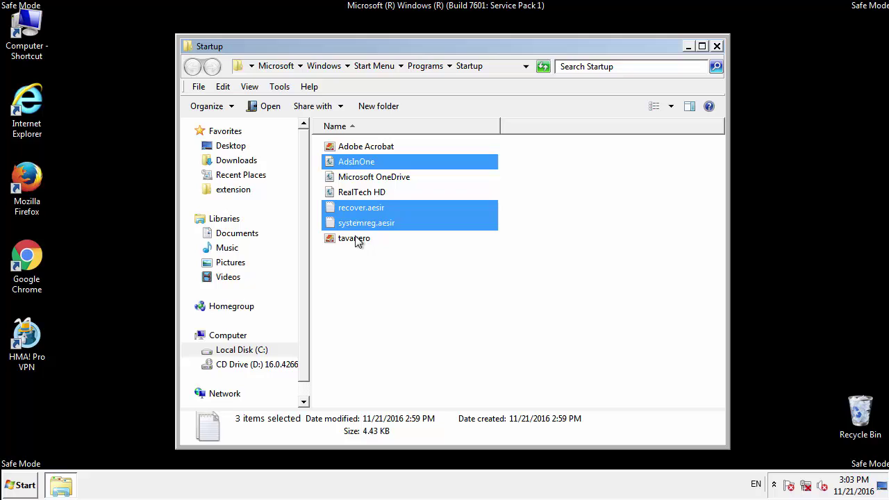
pyautogui.keyDown('ctrl'); pyautogui.click(354, 238); pyautogui.keyUp('ctrl')
pyautogui.rightClick(351, 239)
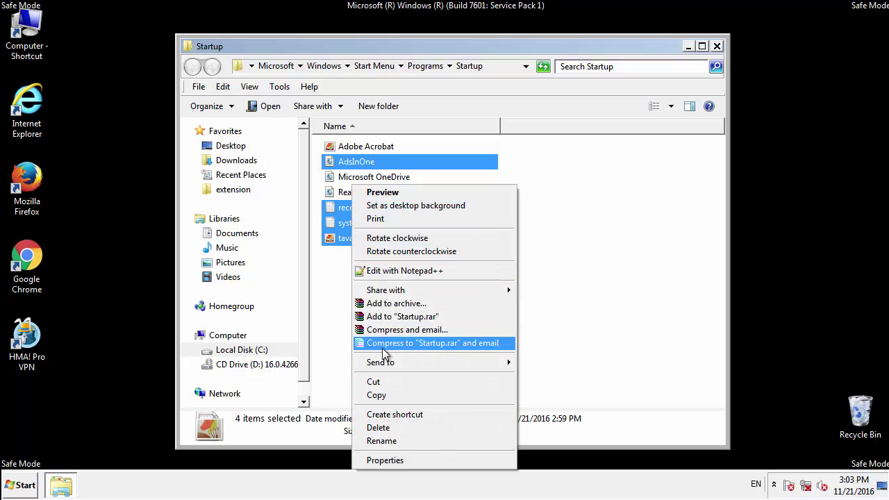
pyautogui.click(375, 426)
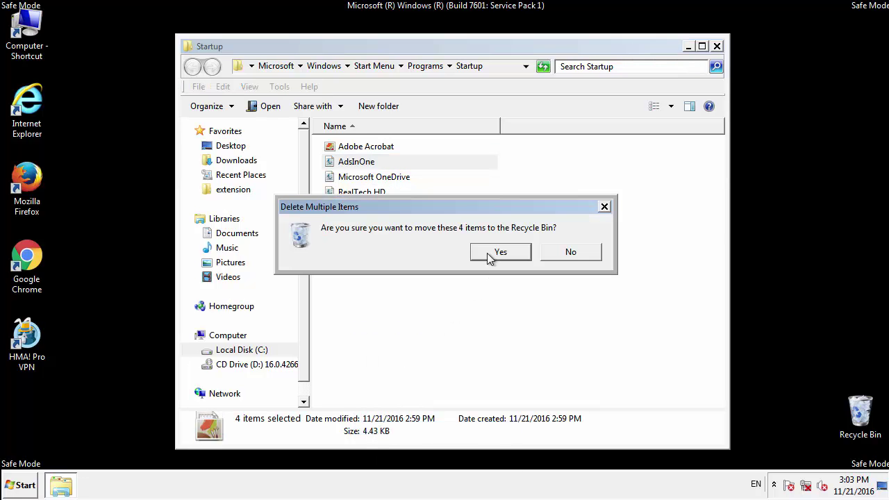
pyautogui.click(499, 252)
pyautogui.click(717, 47)
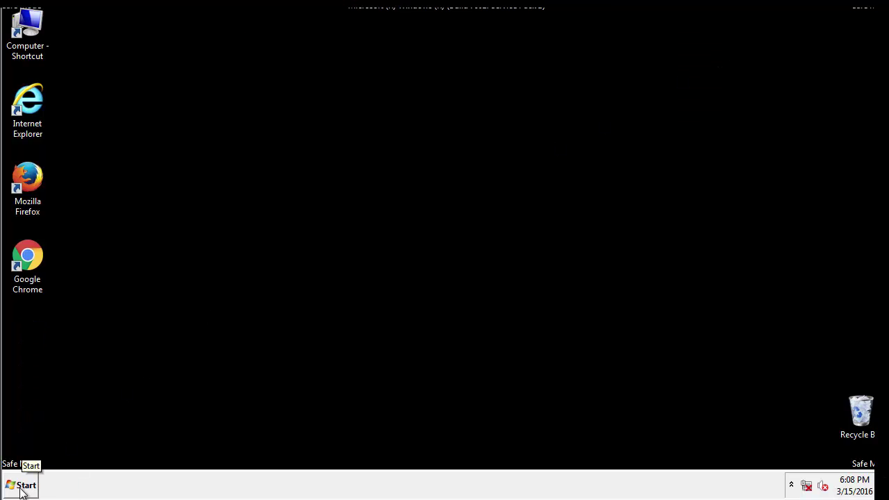
# Launch Registry Editor by searching regedit from the Start menu.
pyautogui.click(21, 486)
pyautogui.click(63, 455)
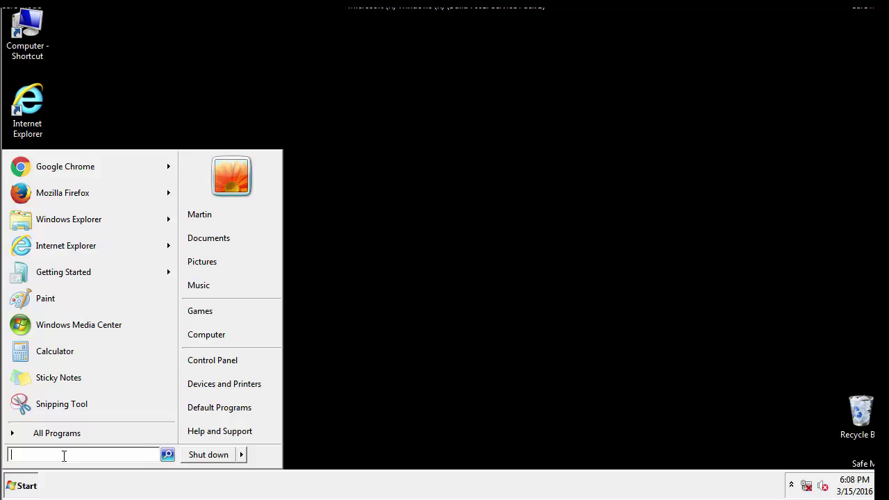
pyautogui.write('regedit')
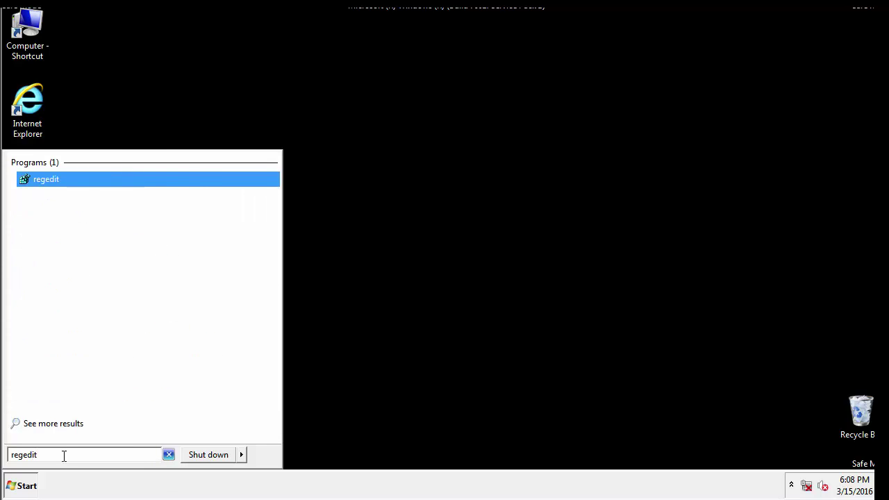
pyautogui.press('Return')
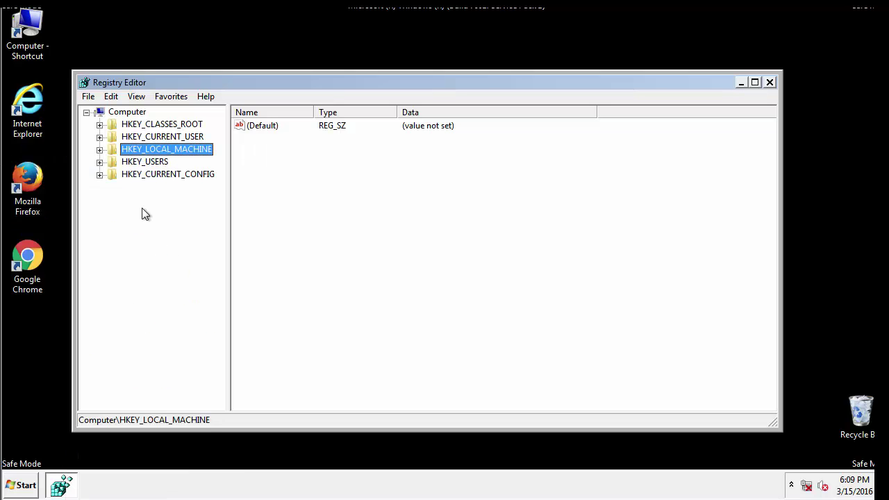
# Expand HKEY_LOCAL_MACHINE\SOFTWARE\Microsoft\Windows\CurrentVersion to reveal its Run keys.
pyautogui.click(99, 150)
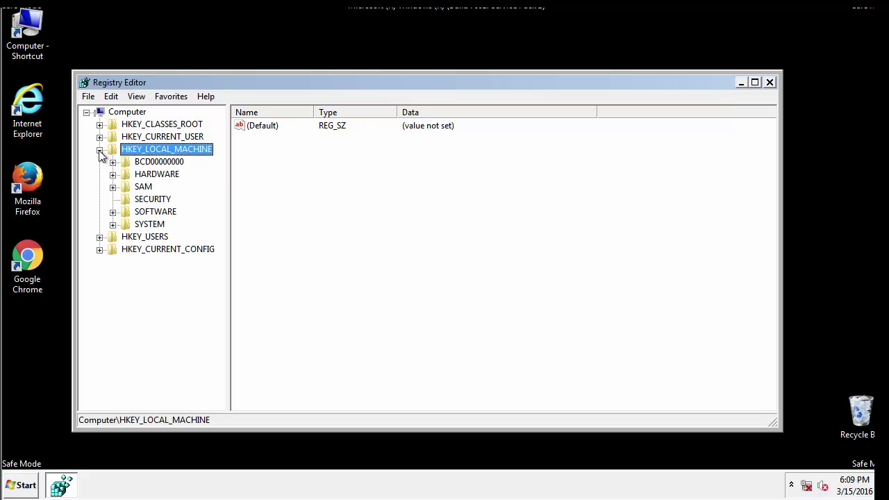
pyautogui.click(113, 213)
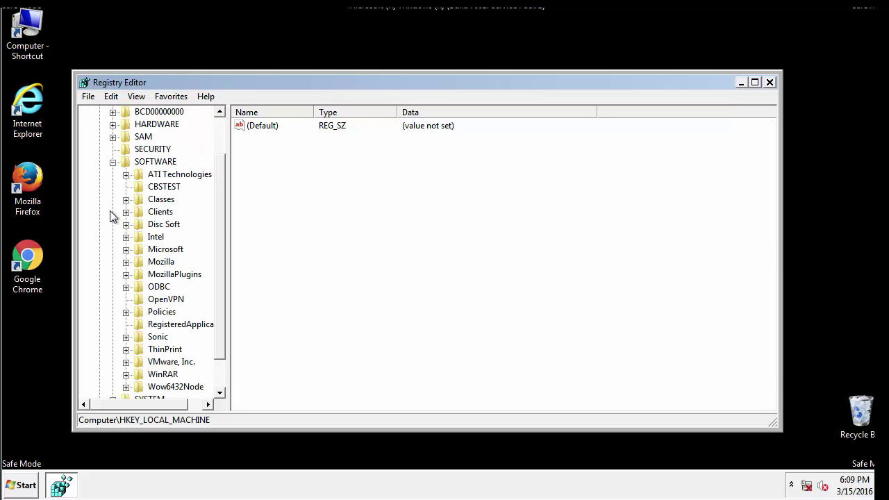
pyautogui.moveTo(218, 205); pyautogui.dragTo(220, 230)
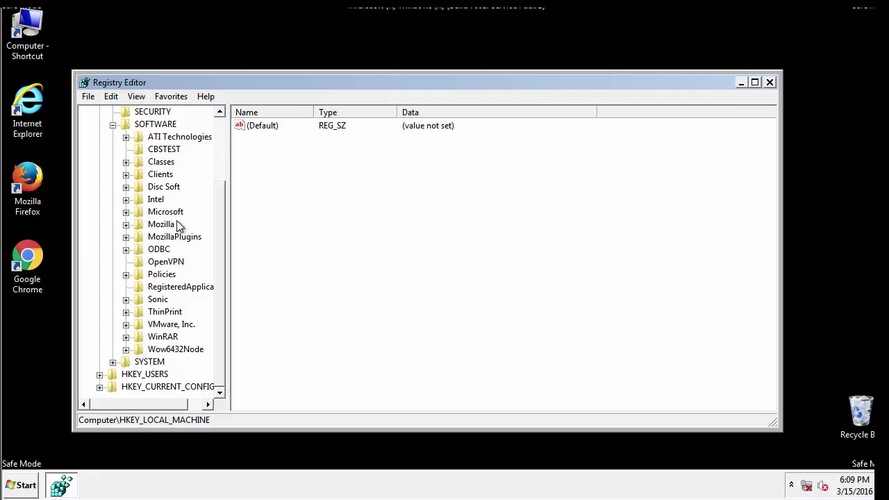
pyautogui.click(126, 212)
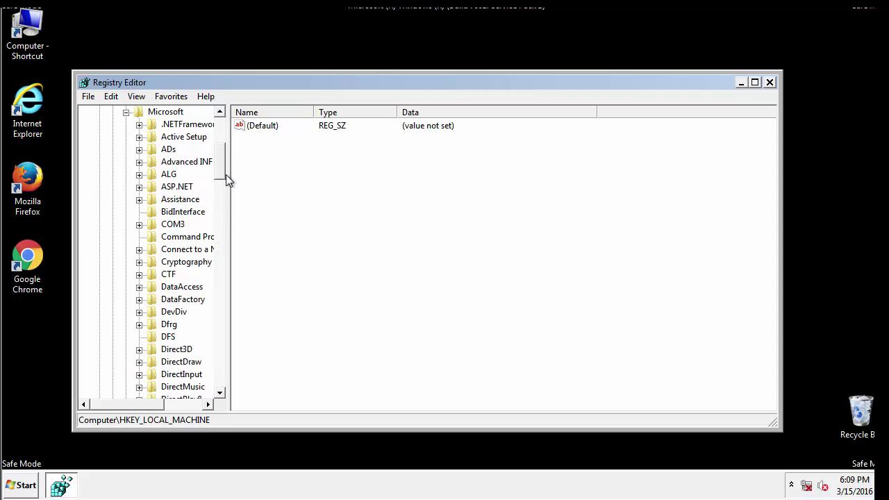
pyautogui.moveTo(219, 175); pyautogui.dragTo(221, 347)
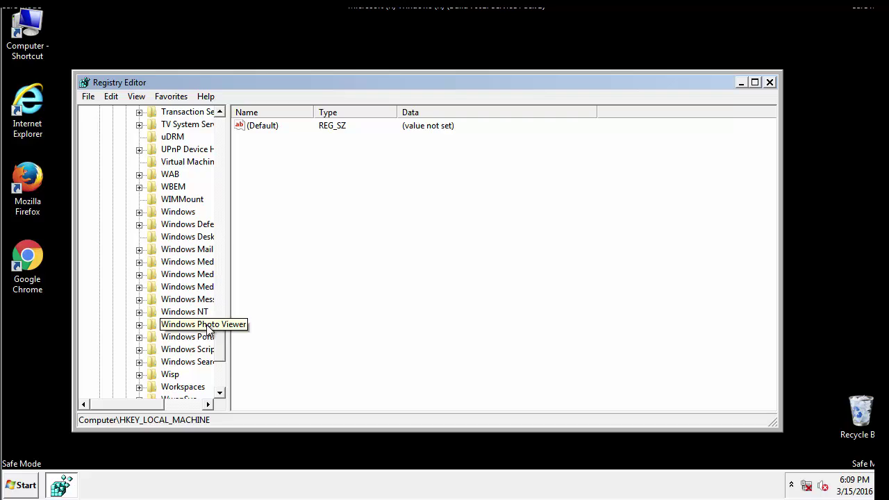
pyautogui.click(139, 213)
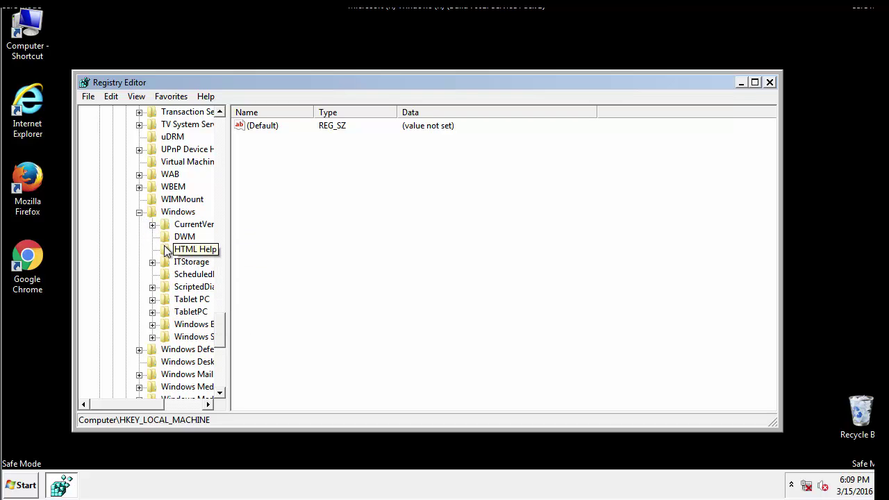
pyautogui.moveTo(122, 404); pyautogui.dragTo(143, 407)
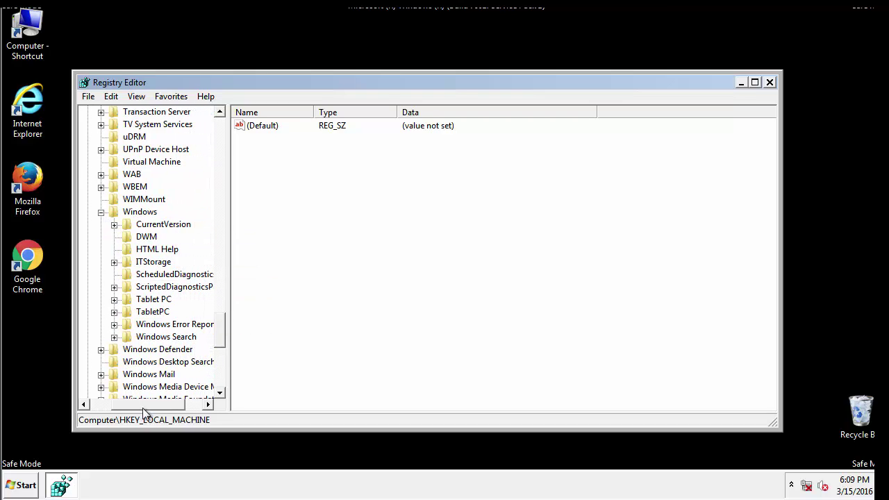
pyautogui.click(115, 224)
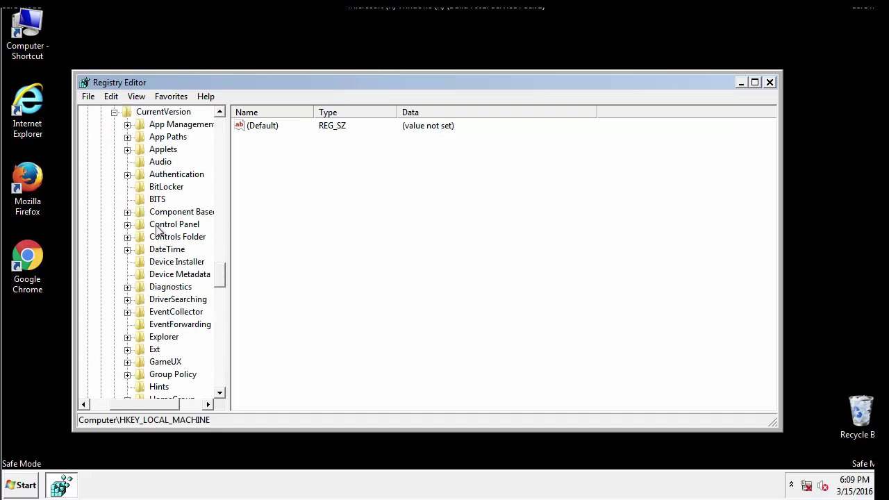
pyautogui.moveTo(223, 277); pyautogui.dragTo(221, 321)
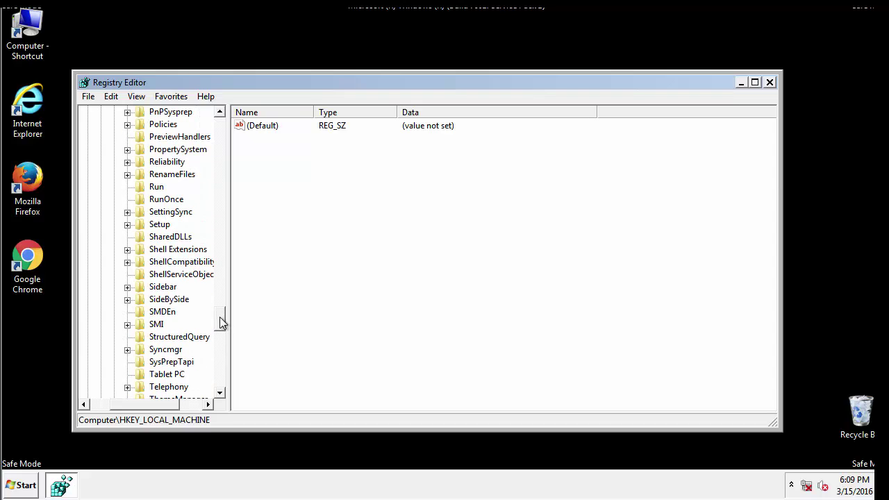
# Delete the tappi.loc value from HKLM's CurrentVersion\Run key, confirming with Yes.
pyautogui.click(145, 192)
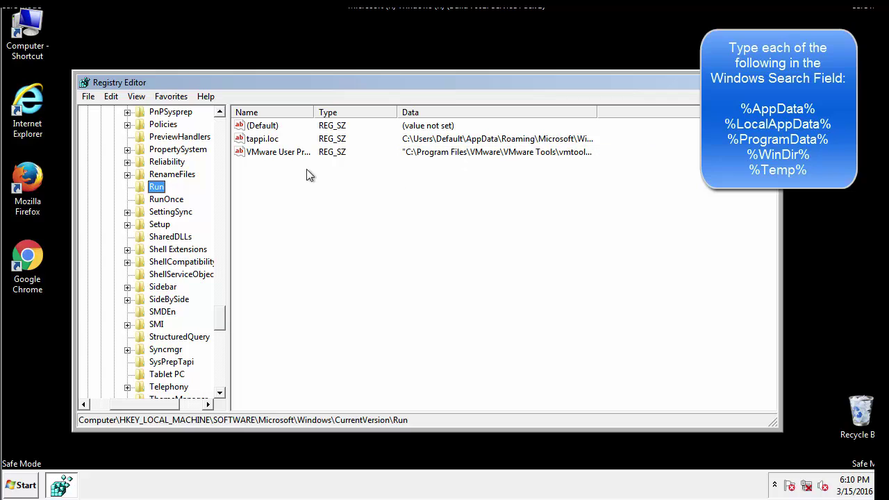
pyautogui.click(262, 141)
pyautogui.rightClick(257, 140)
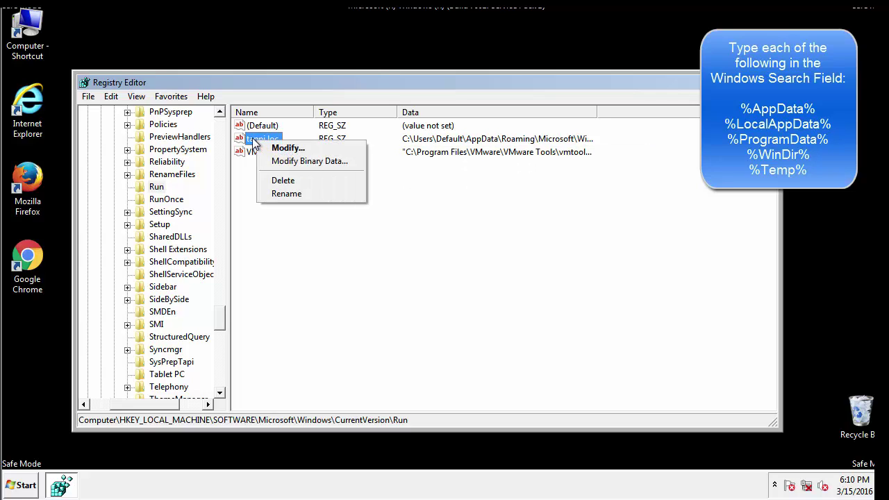
pyautogui.click(279, 180)
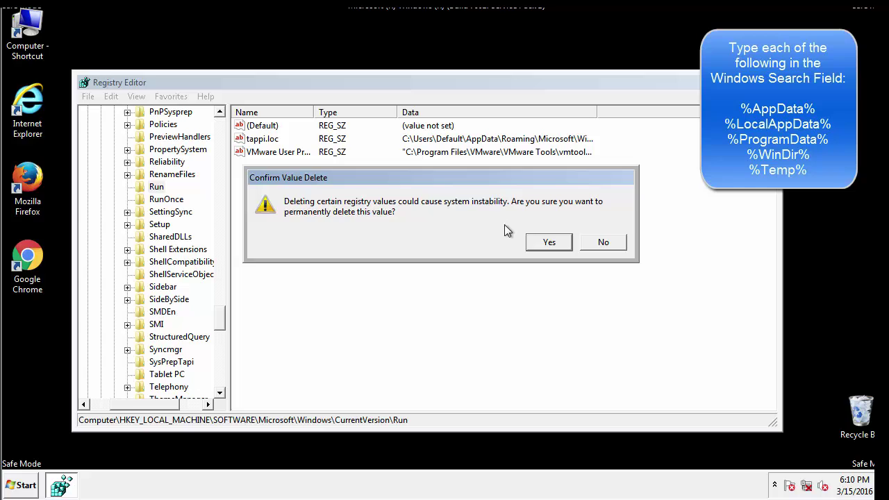
pyautogui.click(548, 241)
pyautogui.moveTo(221, 318); pyautogui.dragTo(220, 385)
pyautogui.moveTo(147, 401); pyautogui.dragTo(121, 408)
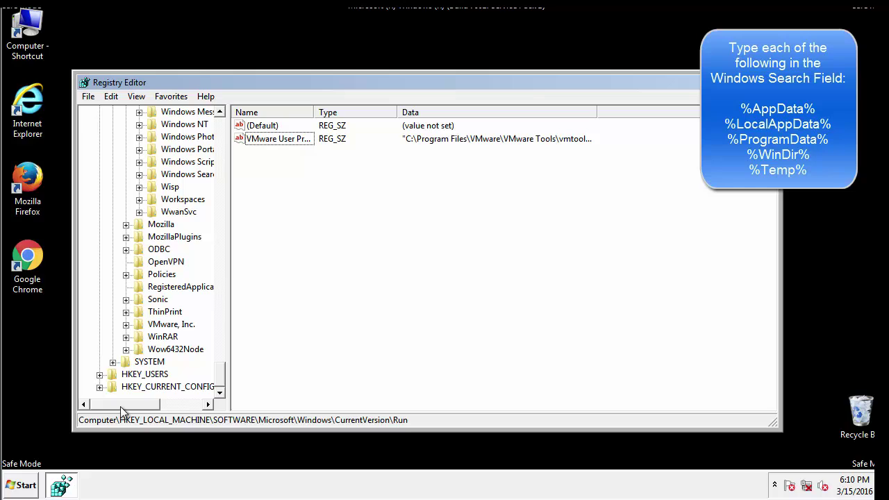
pyautogui.moveTo(220, 375); pyautogui.dragTo(231, 137)
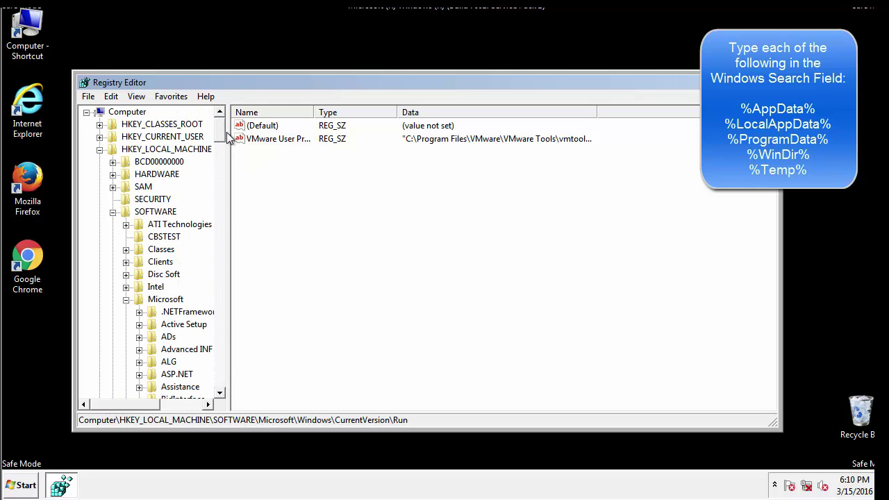
# Collapse HKLM and expand HKEY_CURRENT_USER\Software\Microsoft\Windows\CurrentVersion.
pyautogui.click(100, 150)
pyautogui.click(99, 137)
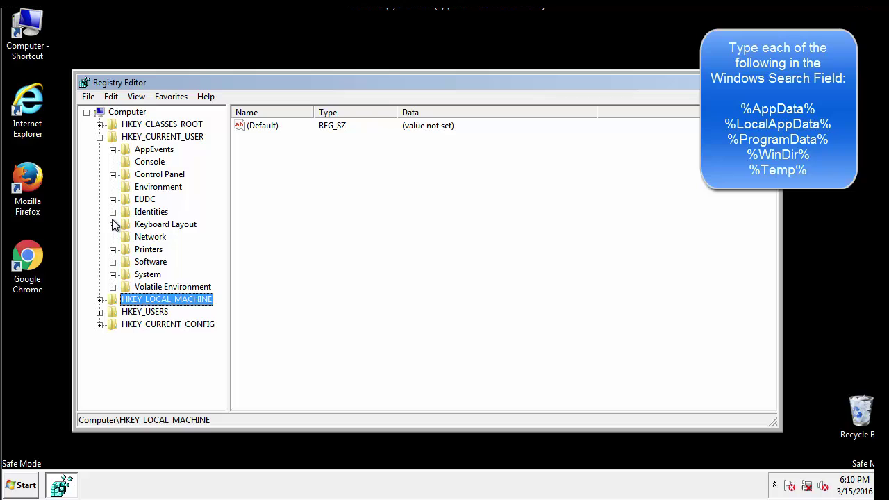
pyautogui.click(112, 261)
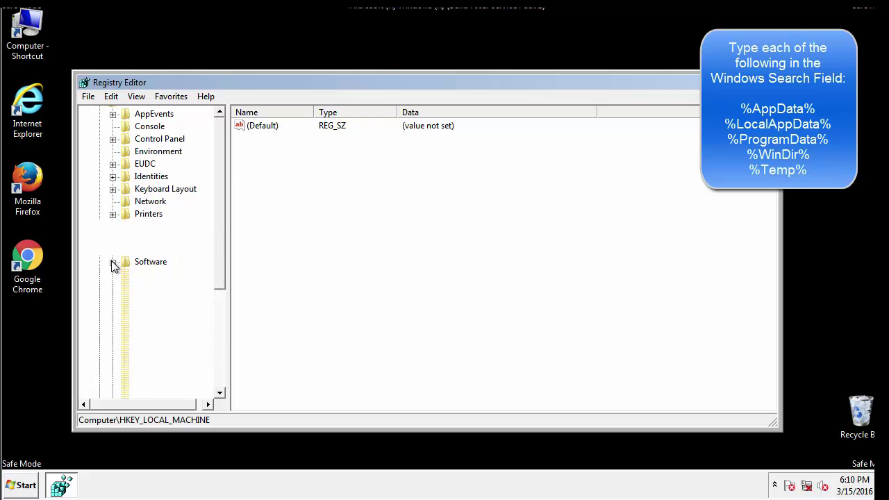
pyautogui.scroll(-1, 218, 253)
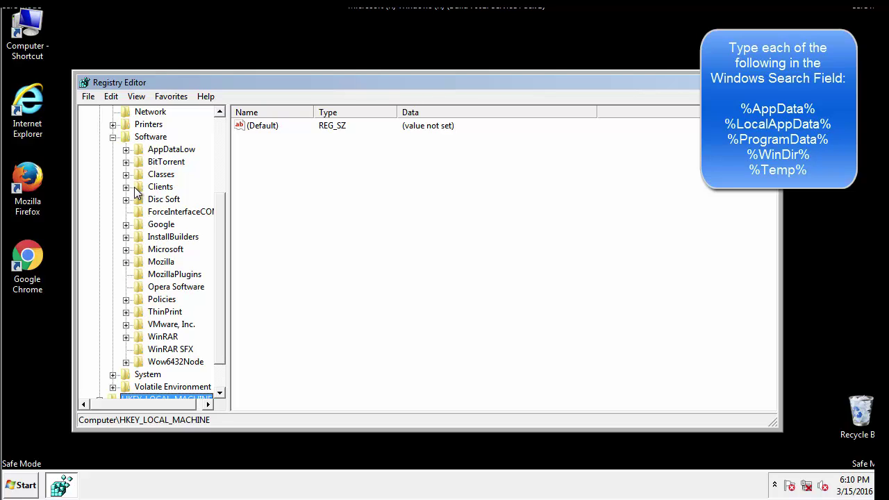
pyautogui.click(125, 249)
pyautogui.moveTo(219, 201); pyautogui.dragTo(218, 289)
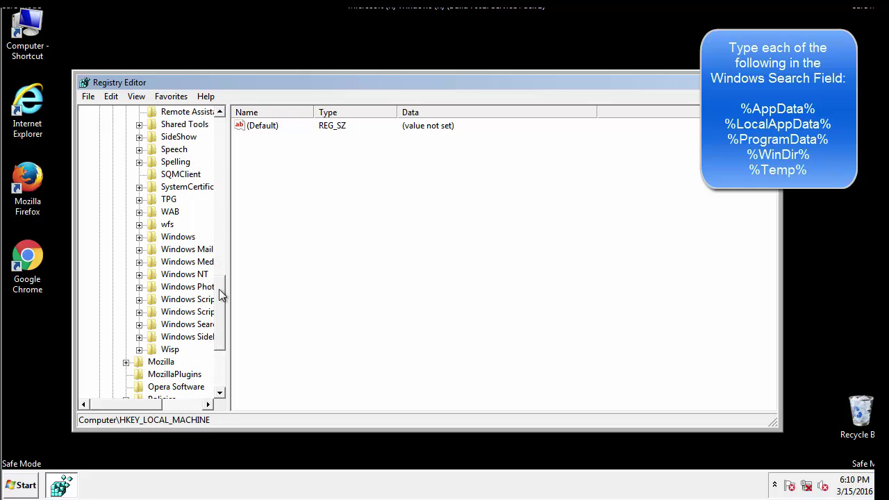
pyautogui.click(139, 238)
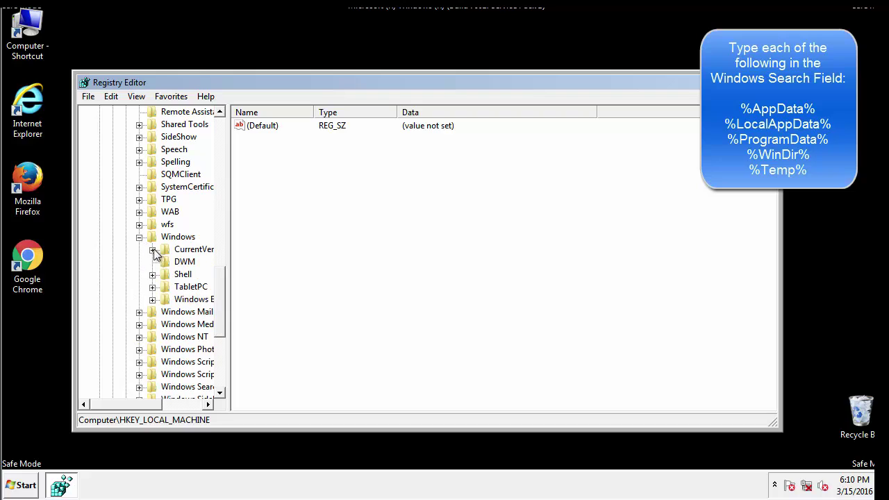
pyautogui.click(153, 250)
pyautogui.moveTo(136, 408); pyautogui.dragTo(157, 405)
# Review the current user's Run values, which list only DAEMON Tools, then collapse Windows.
pyautogui.click(154, 287)
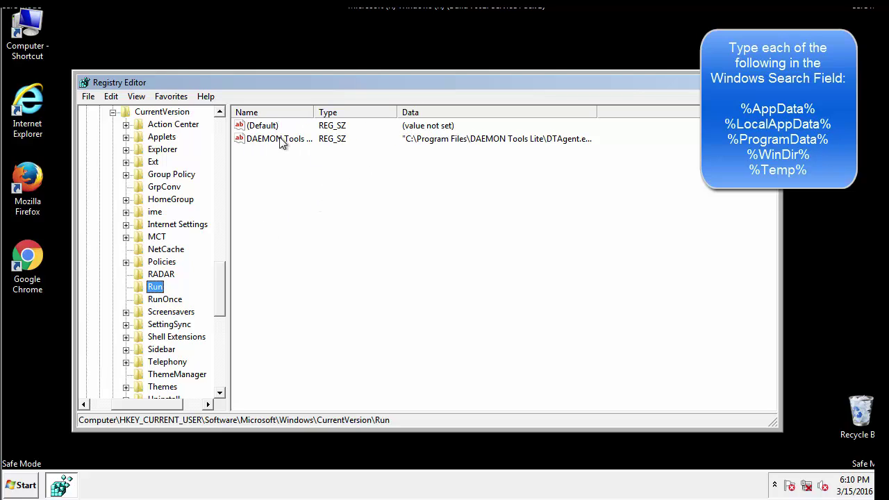
pyautogui.click(333, 161)
pyautogui.moveTo(259, 204); pyautogui.dragTo(319, 159)
pyautogui.moveTo(147, 402); pyautogui.dragTo(127, 404)
pyautogui.moveTo(222, 306); pyautogui.dragTo(222, 269)
pyautogui.click(135, 324)
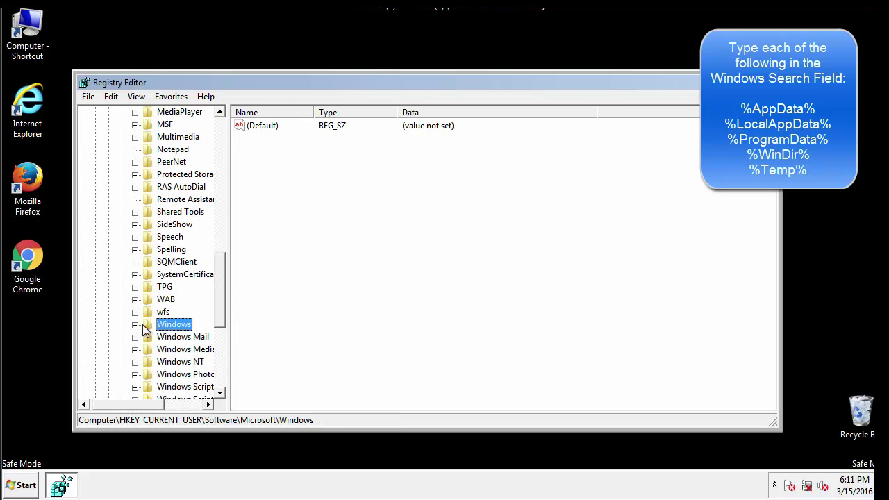
pyautogui.moveTo(220, 311); pyautogui.dragTo(224, 155)
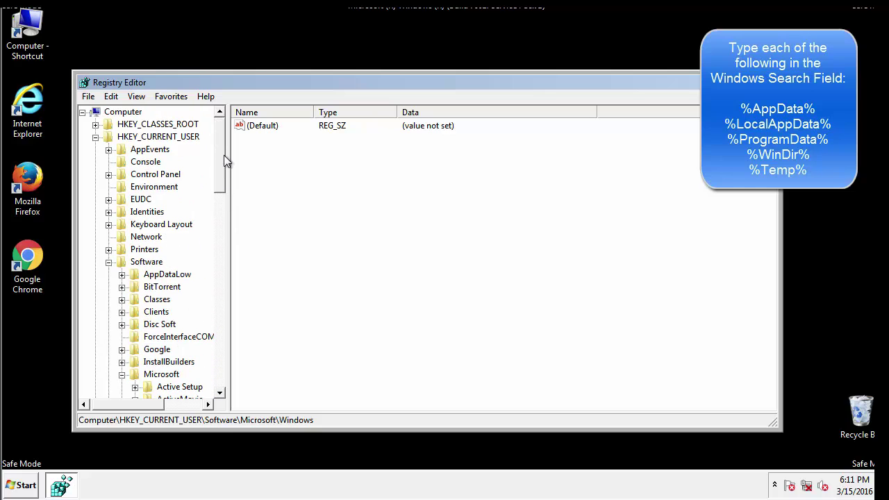
# Search the registry for %temp% with Edit > Find.
pyautogui.click(112, 97)
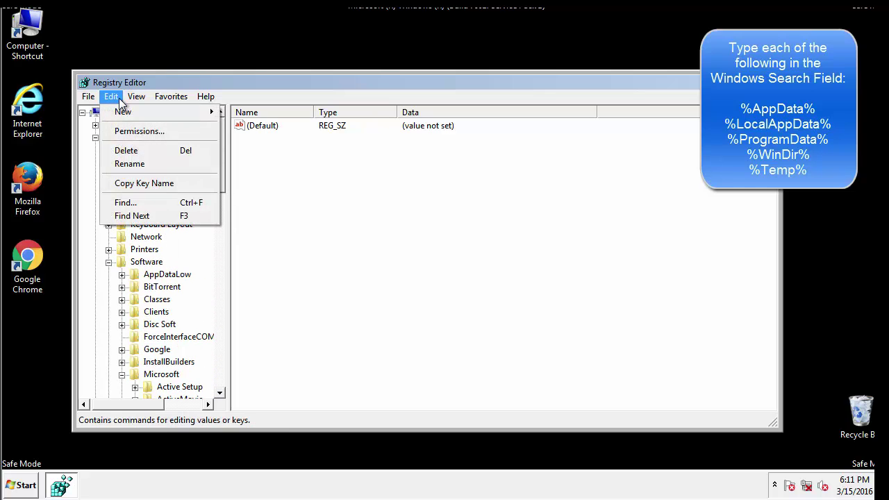
pyautogui.click(124, 203)
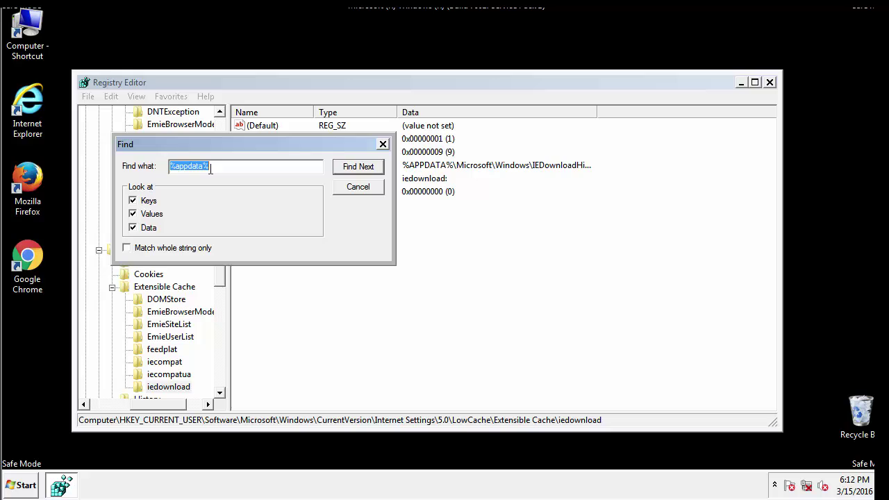
pyautogui.write('%temp%')
pyautogui.press('Return')
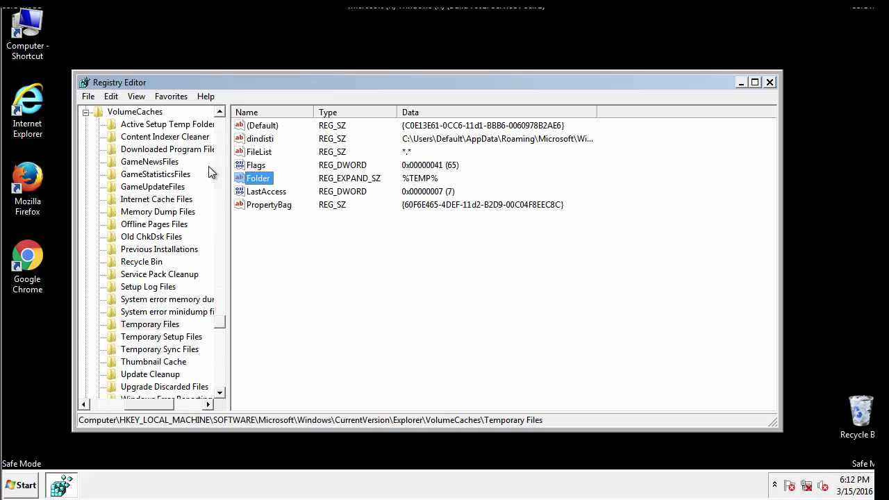
# Delete all values in the Temporary Files key, including dindisti, leaving only (Default).
pyautogui.click(366, 242)
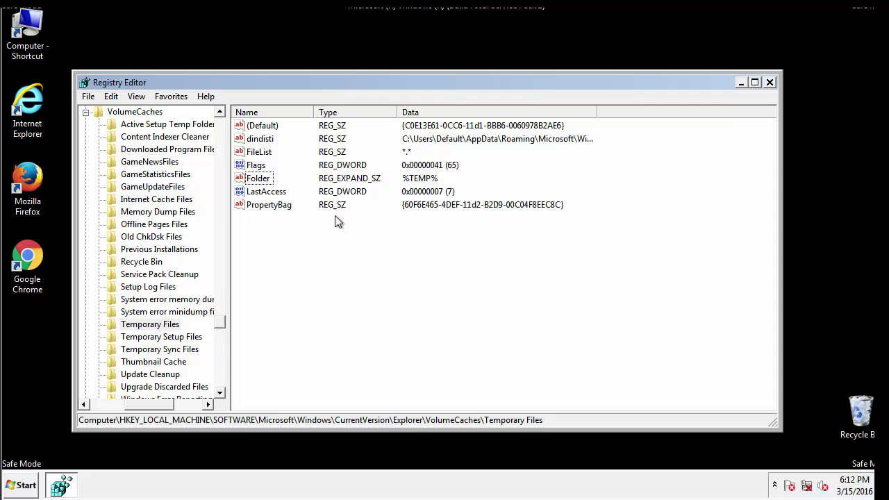
pyautogui.moveTo(288, 229); pyautogui.dragTo(253, 130)
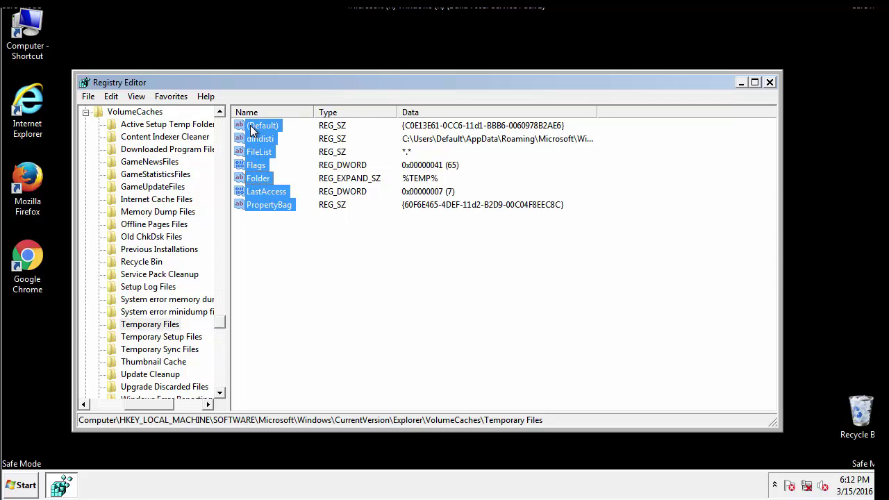
pyautogui.rightClick(251, 125)
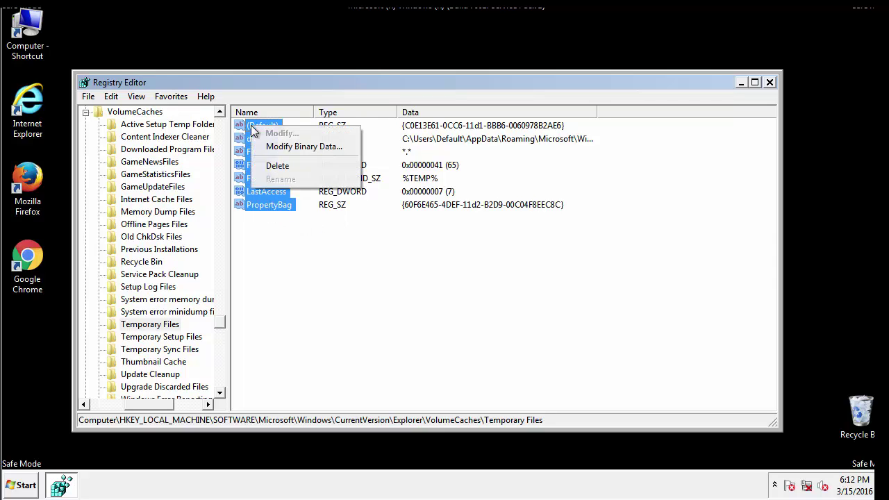
pyautogui.click(277, 167)
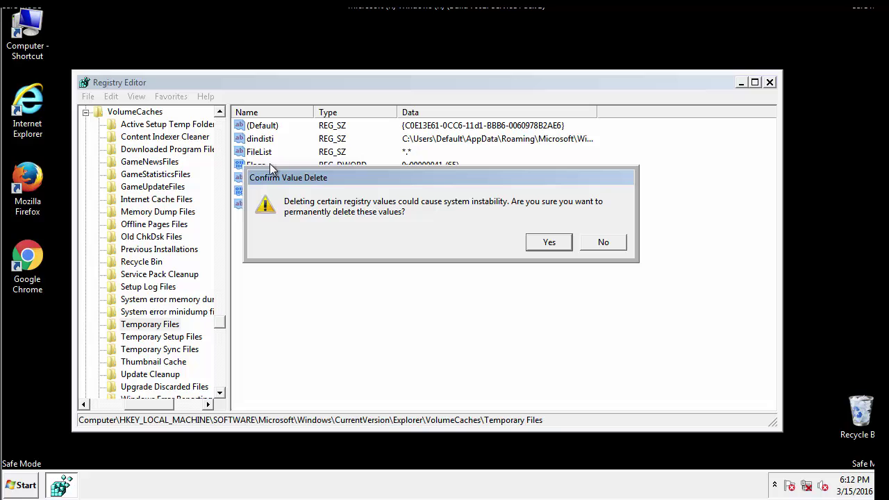
pyautogui.click(560, 242)
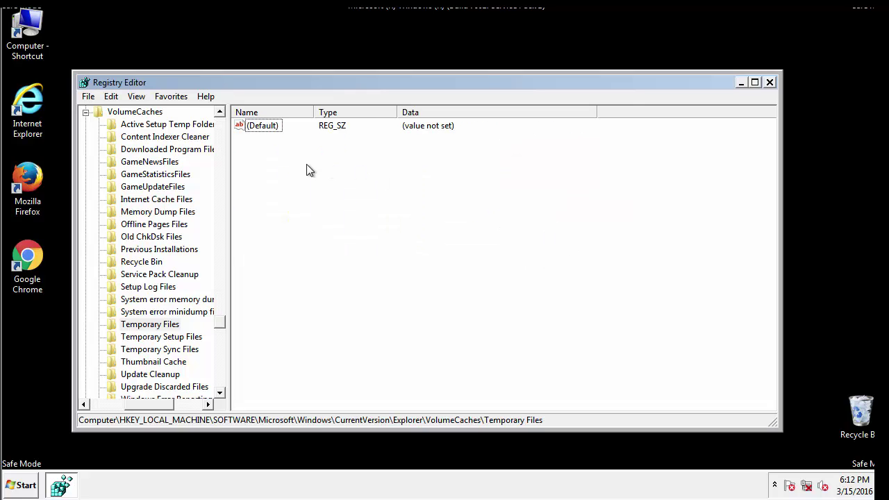
# Close Registry Editor and enter msconfig in the Start menu search box.
pyautogui.click(770, 83)
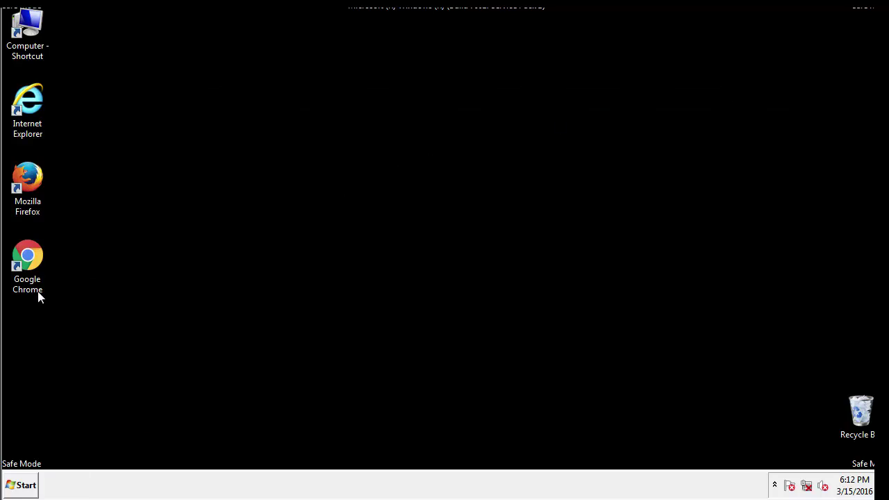
pyautogui.click(19, 488)
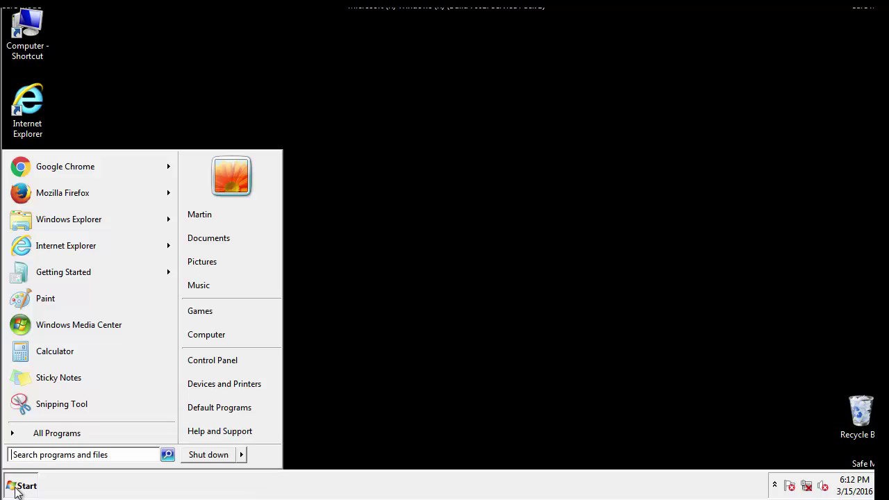
pyautogui.click(48, 455)
pyautogui.write('msco')
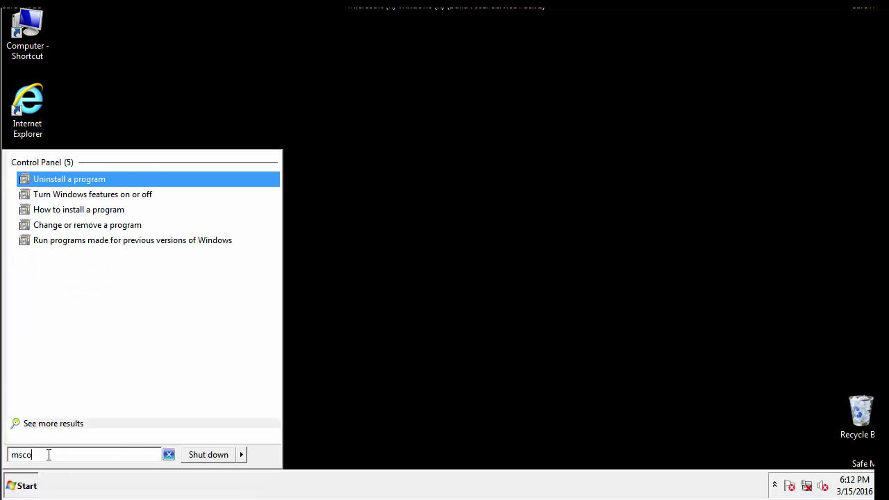
pyautogui.write('nfig')
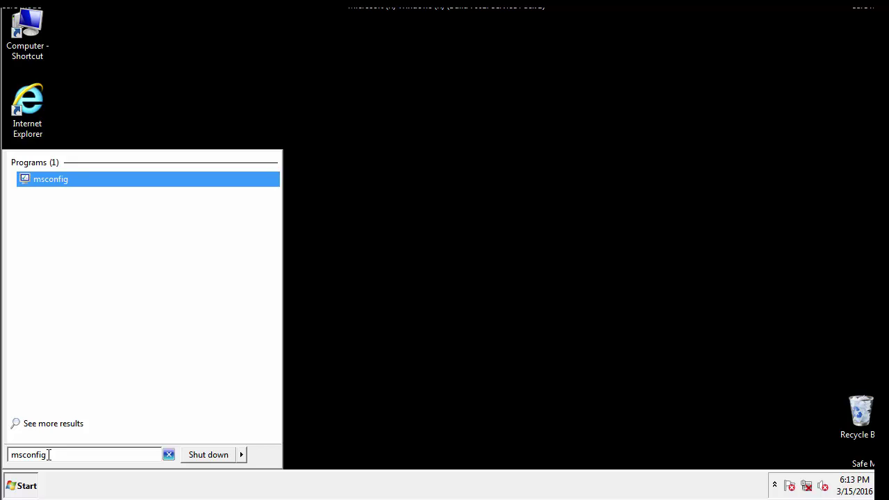
# Uncheck Safe boot on the System Configuration Boot tab, apply it, and restart Windows.
pyautogui.press('Return')
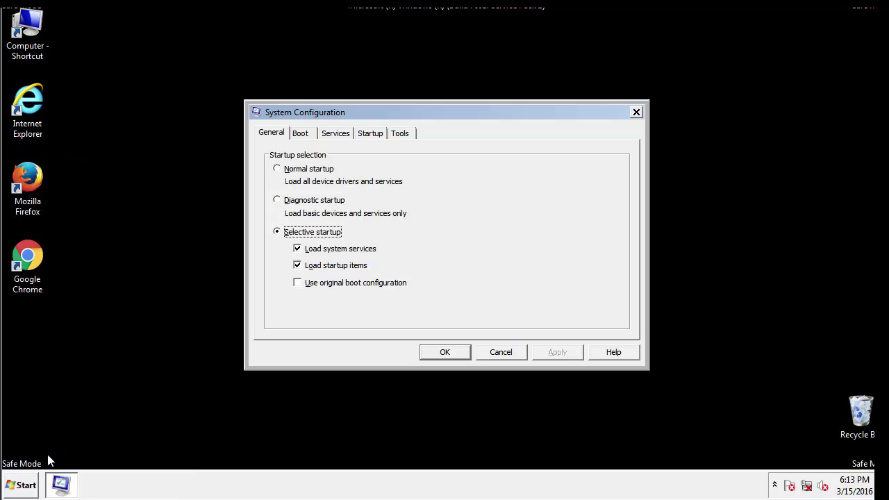
pyautogui.click(299, 132)
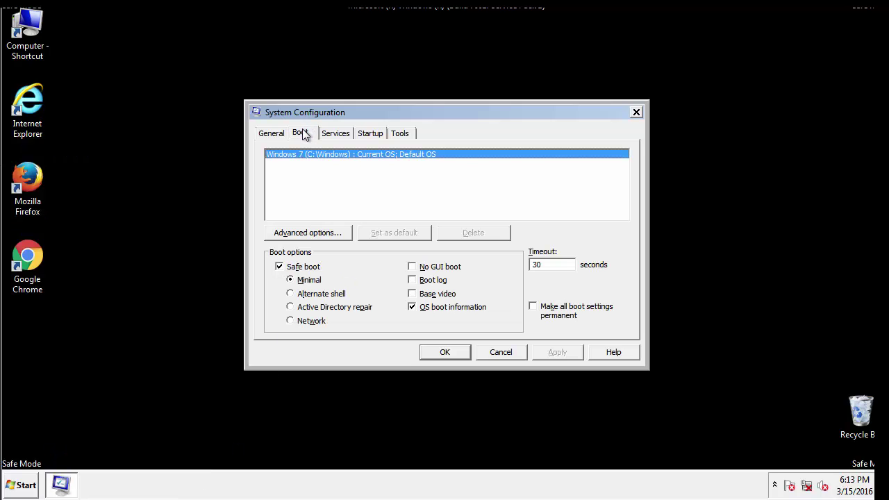
pyautogui.click(280, 267)
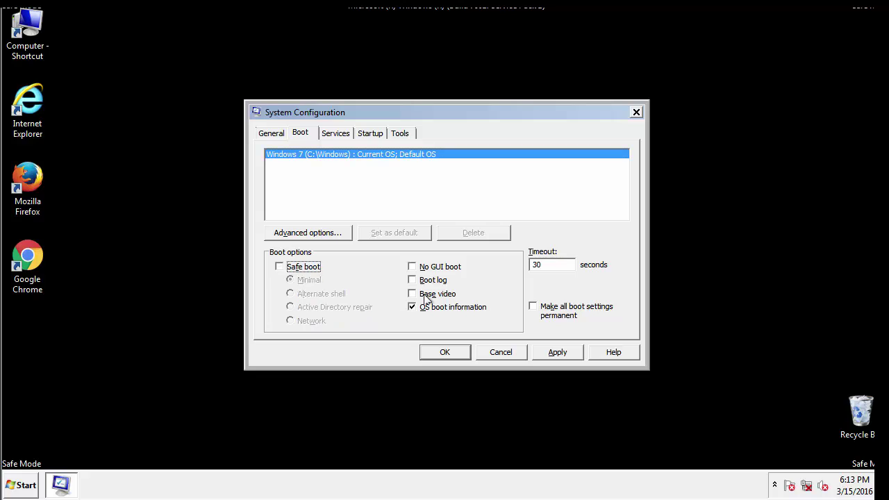
pyautogui.click(557, 352)
pyautogui.click(460, 352)
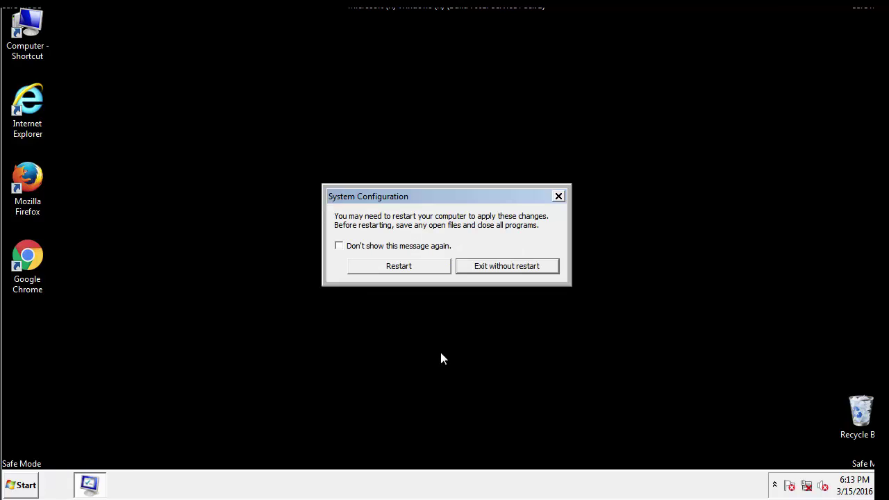
pyautogui.click(411, 270)
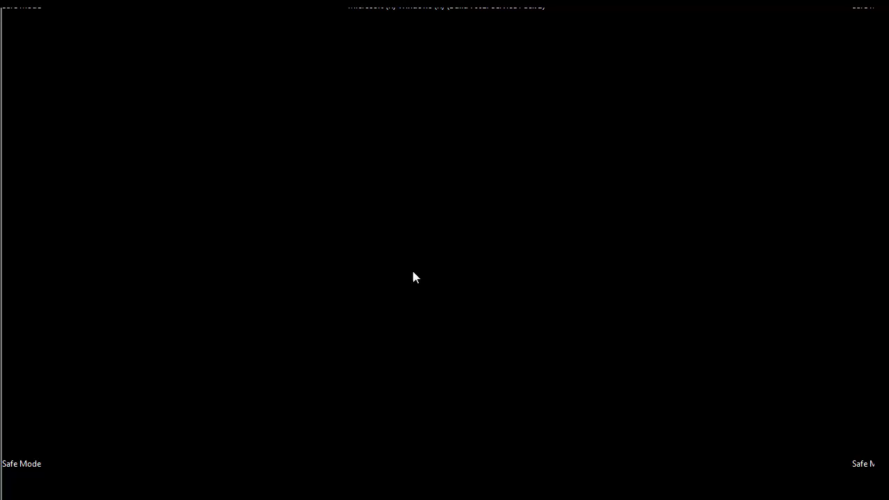